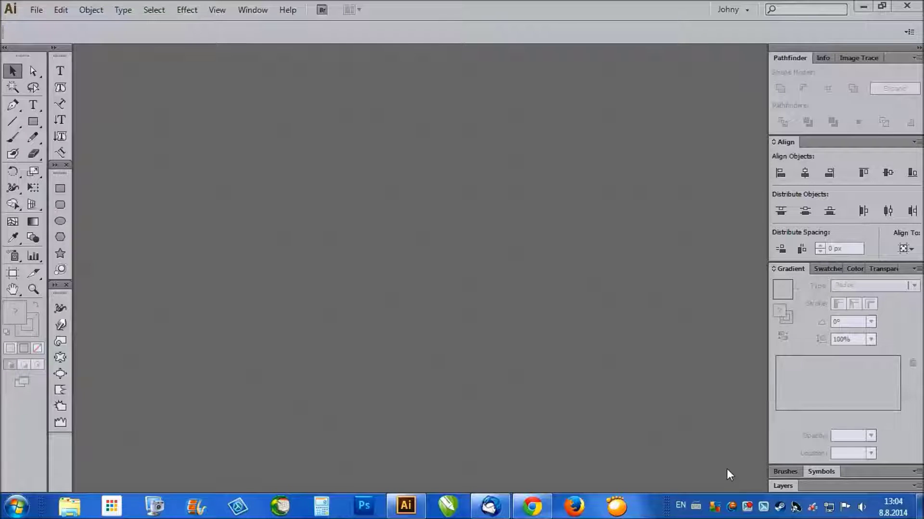
# After viewing the reference divider, create a 960 x 560 px Web document with Medium (150 ppi) raster effects
pyautogui.click(538, 512)
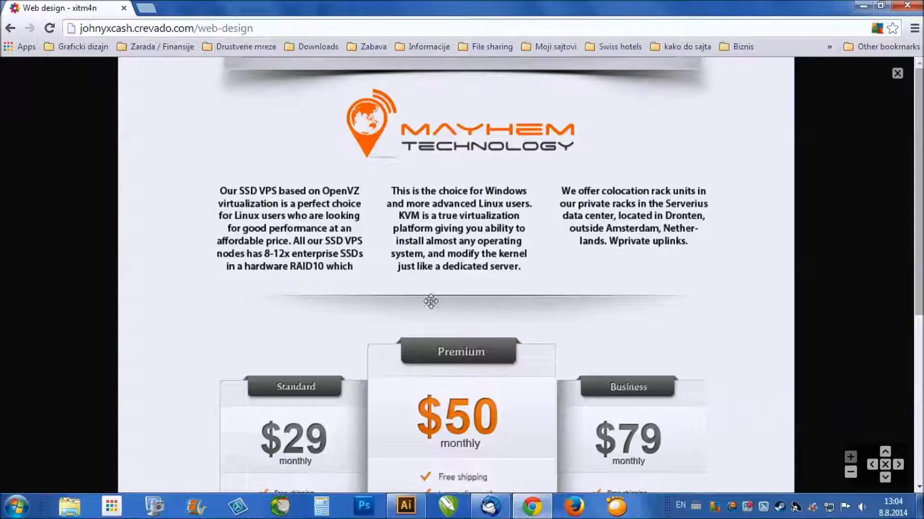
pyautogui.click(863, 6)
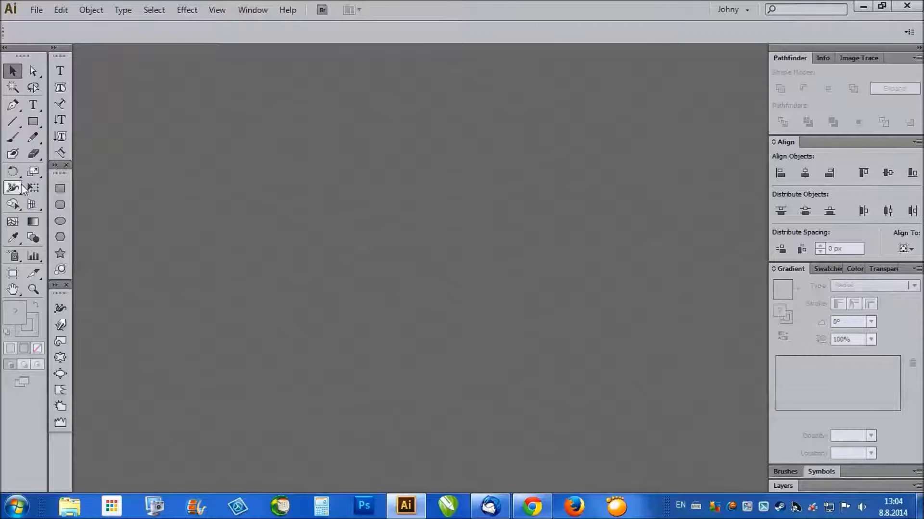
pyautogui.click(36, 9)
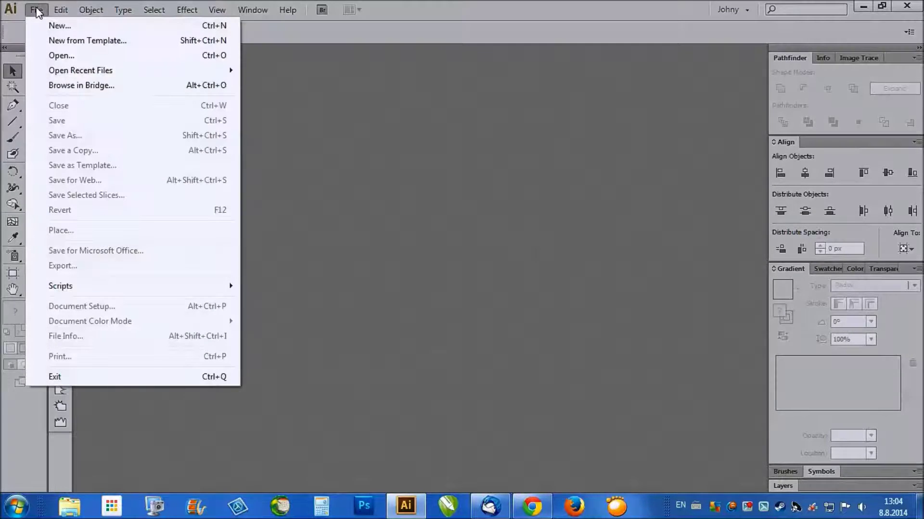
pyautogui.click(59, 25)
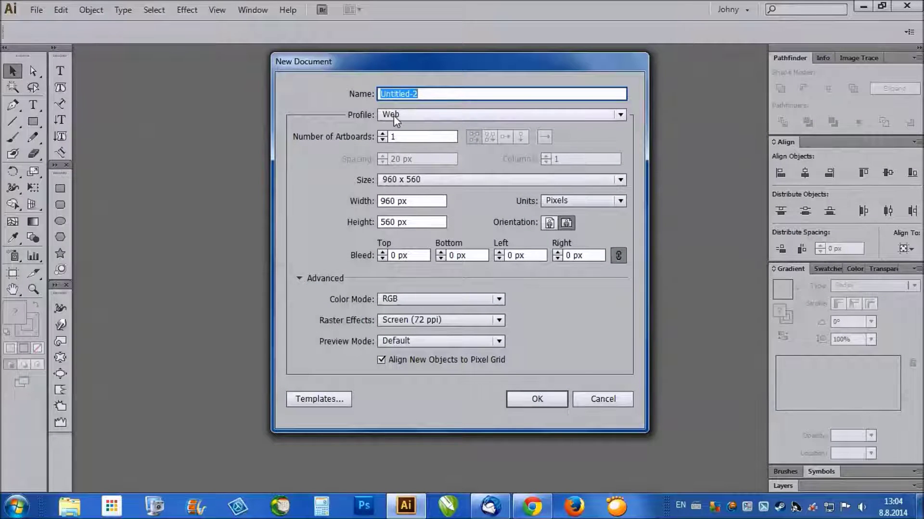
pyautogui.click(393, 115)
pyautogui.click(394, 116)
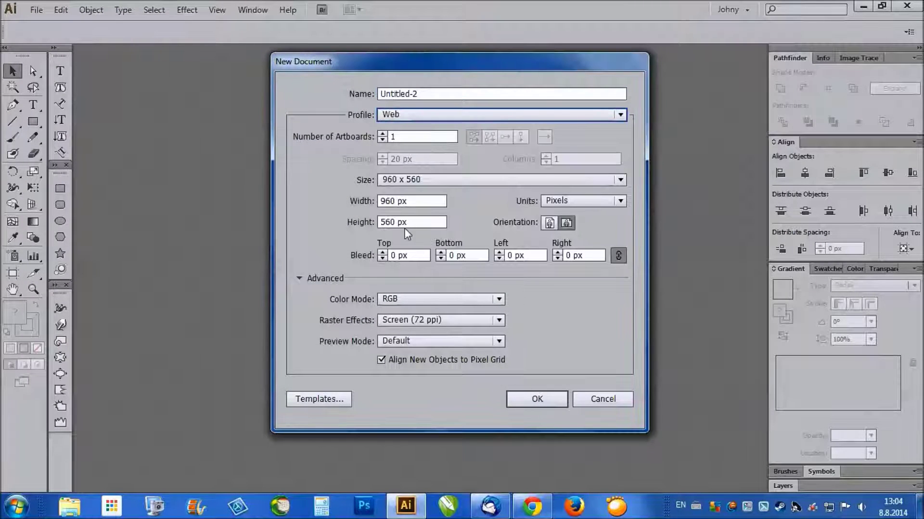
pyautogui.click(425, 321)
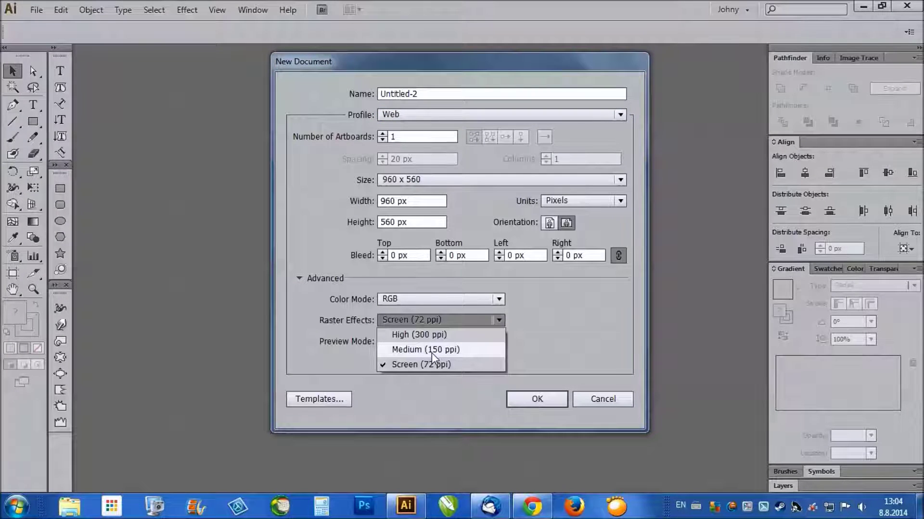
pyautogui.click(431, 353)
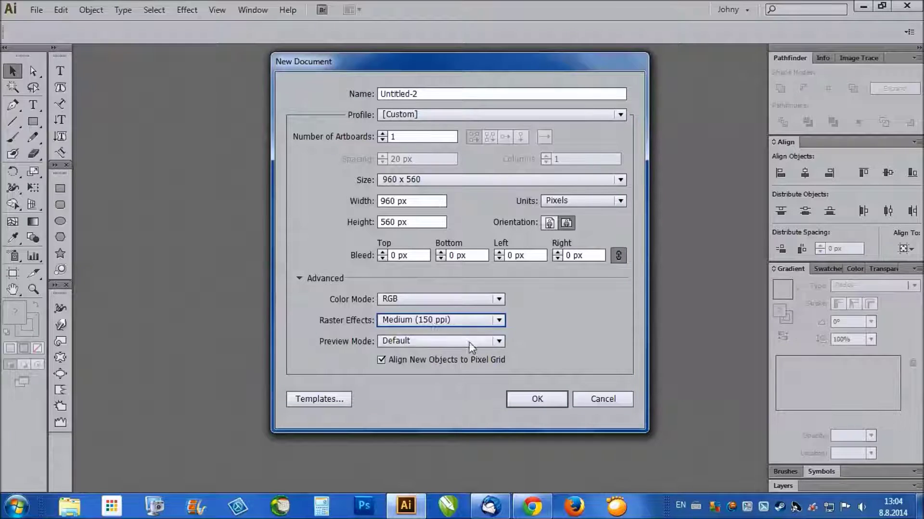
pyautogui.click(538, 402)
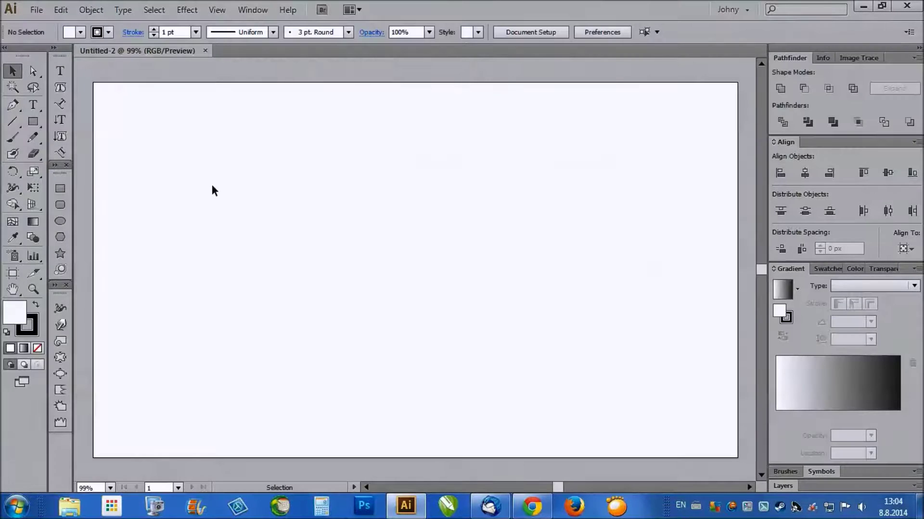
# Draw a rectangle covering the whole artboard and remove its stroke
pyautogui.click(32, 121)
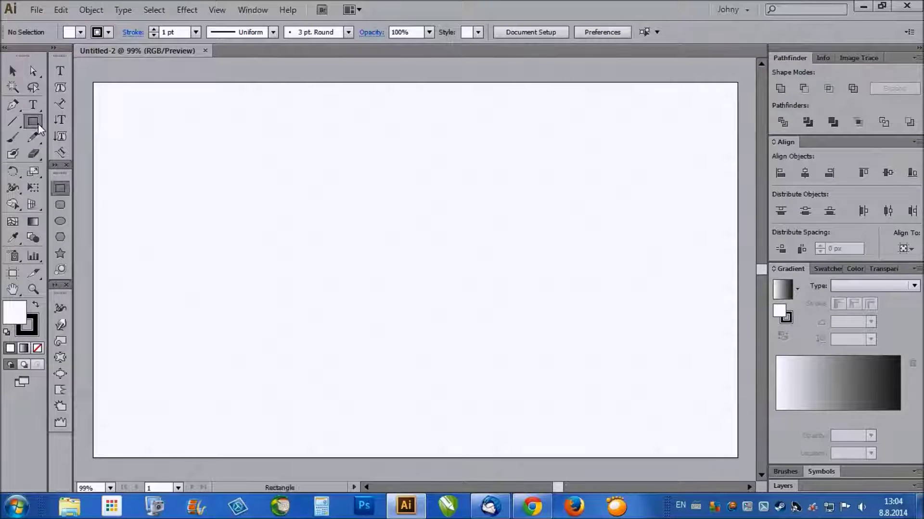
pyautogui.moveTo(94, 83); pyautogui.dragTo(738, 458)
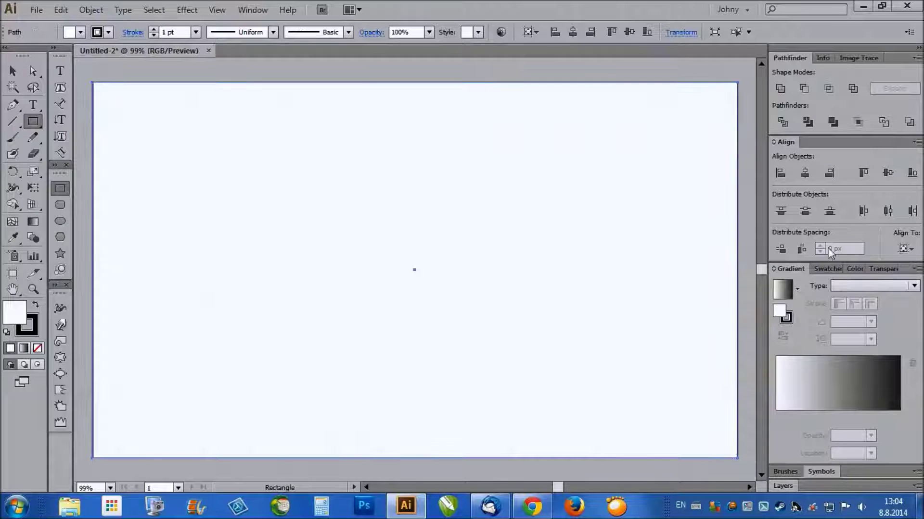
pyautogui.click(30, 327)
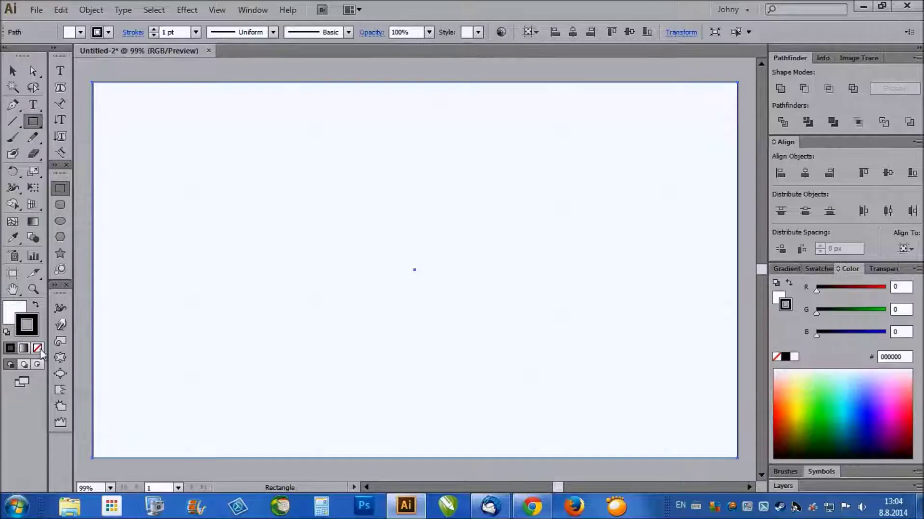
pyautogui.click(38, 348)
# Fill the background rectangle with a light grey swatch
pyautogui.click(17, 313)
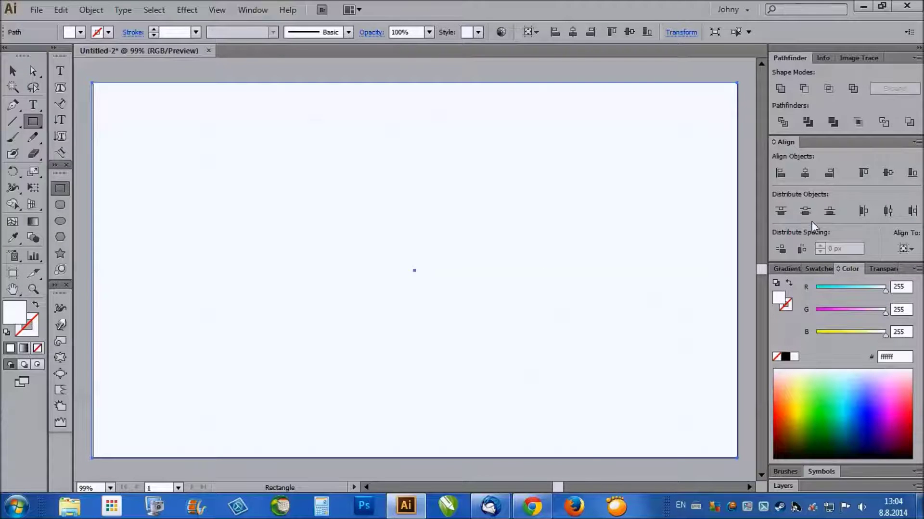
pyautogui.click(819, 269)
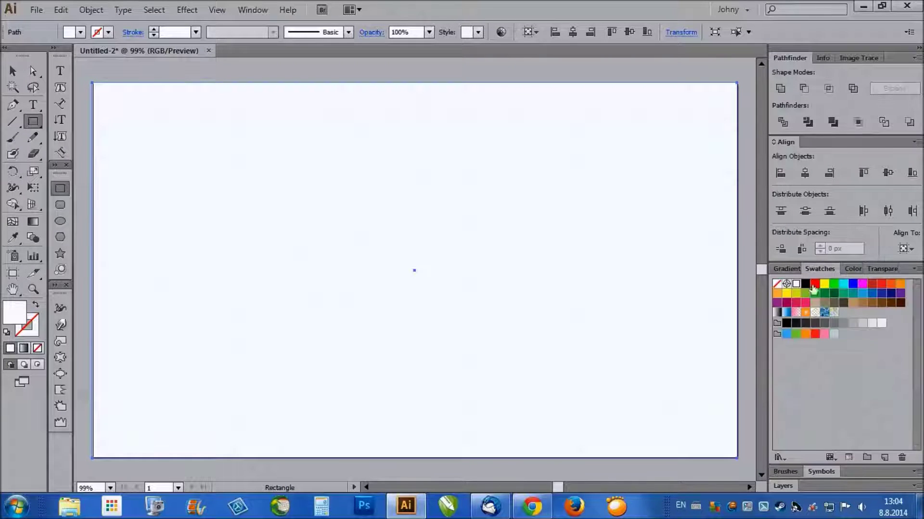
pyautogui.click(824, 324)
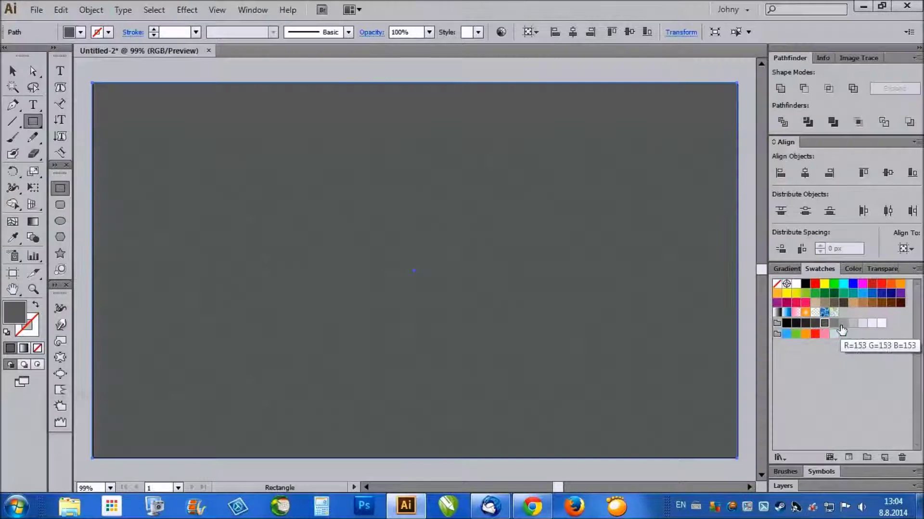
pyautogui.click(834, 324)
pyautogui.scroll(-2, 296, 146)
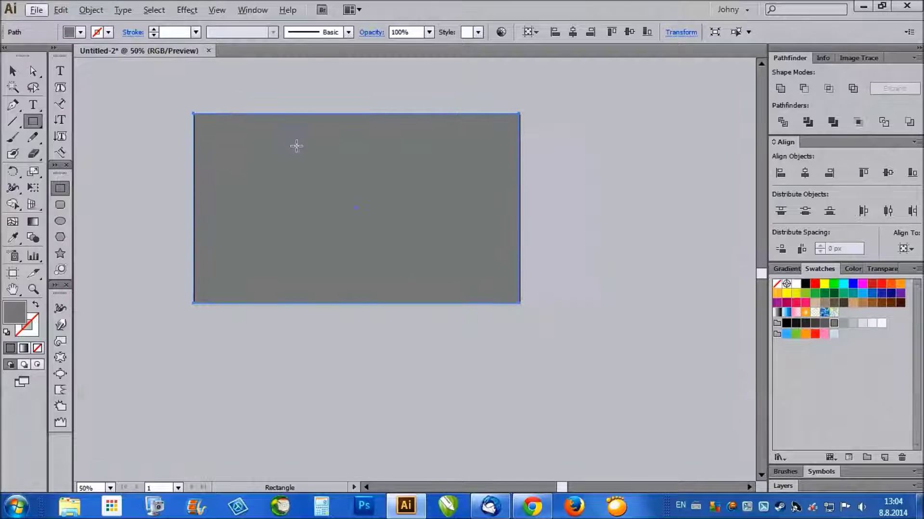
pyautogui.click(13, 71)
pyautogui.scroll(1, 137, 168)
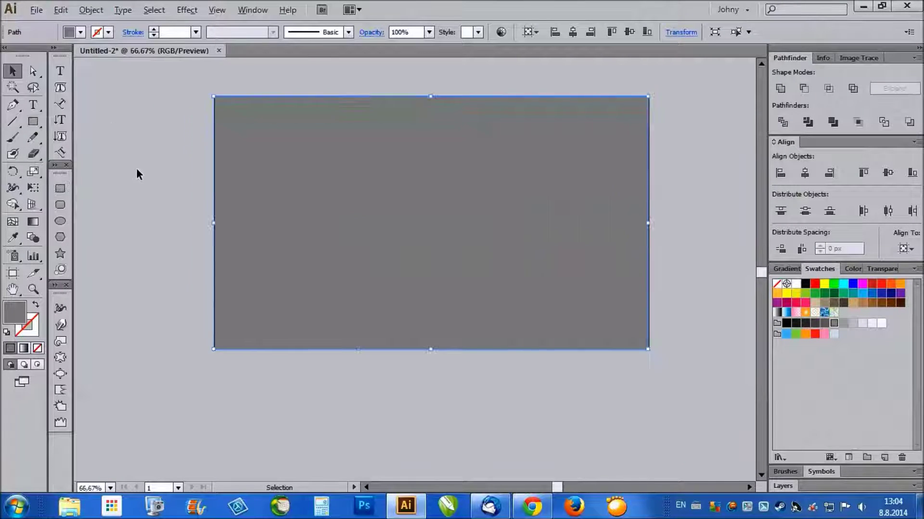
pyautogui.press('alt')
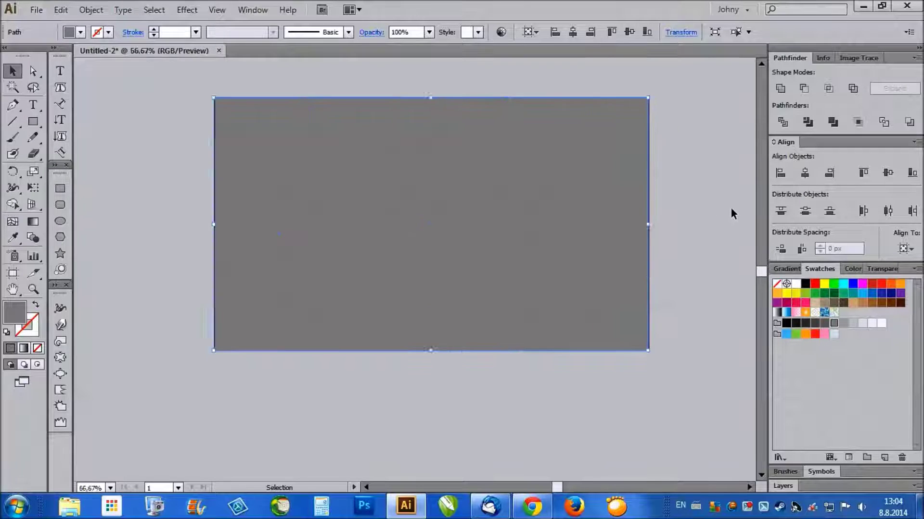
pyautogui.scroll(-1, 731, 207)
pyautogui.scroll(1, 696, 193)
# Draw a thin horizontal bar across the artboard with the Rectangle tool
pyautogui.click(60, 188)
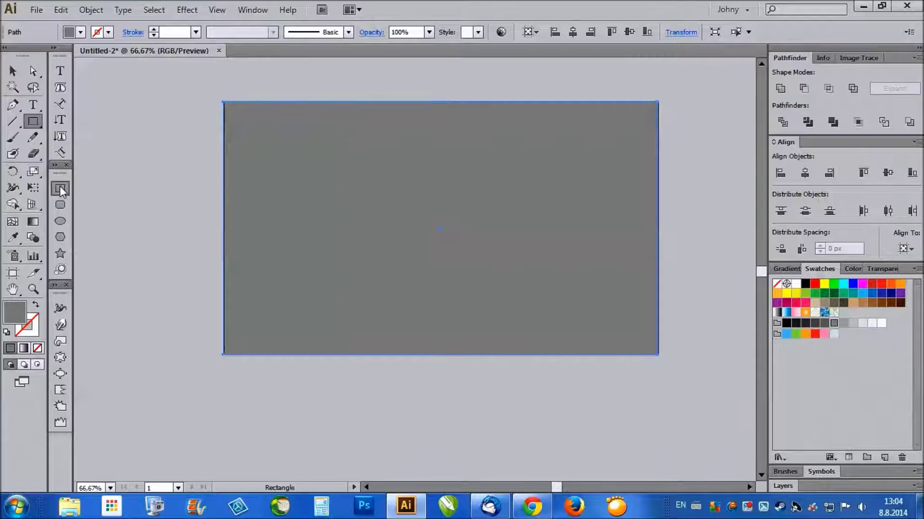
pyautogui.scroll(1, 578, 227)
pyautogui.scroll(-1, 470, 221)
pyautogui.scroll(1, 393, 220)
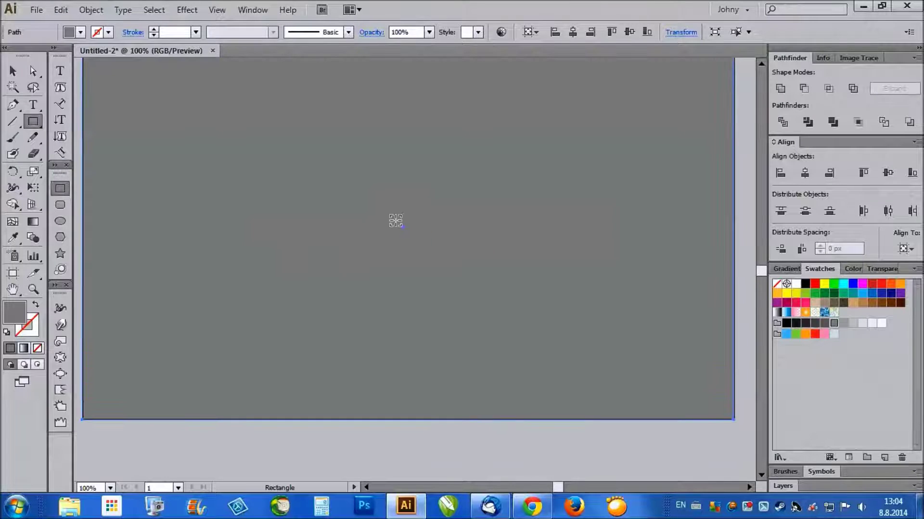
pyautogui.moveTo(126, 215); pyautogui.dragTo(698, 221)
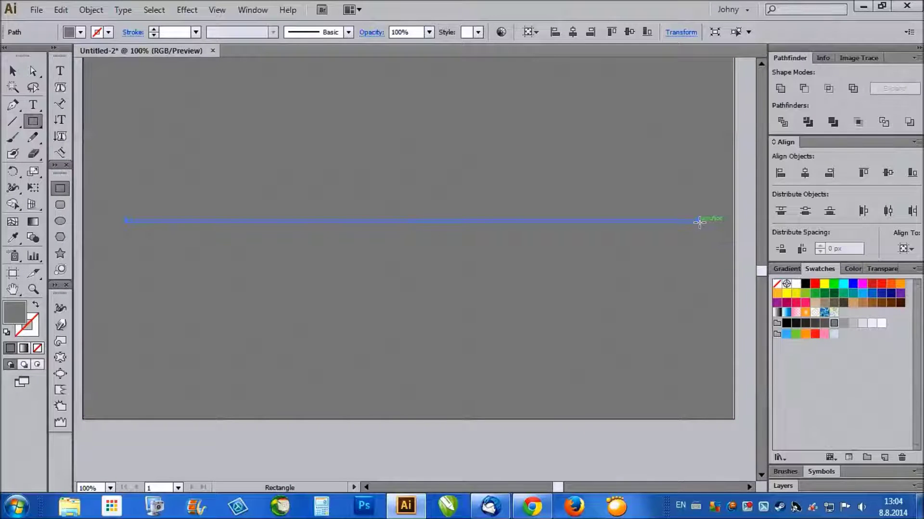
pyautogui.click(13, 72)
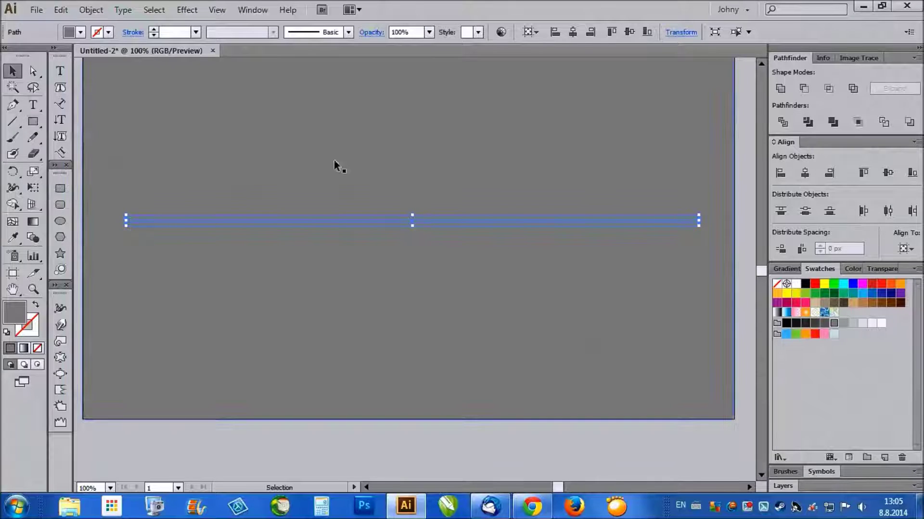
# Fill the bar black and center it horizontally and vertically on the background
pyautogui.click(795, 284)
pyautogui.click(805, 284)
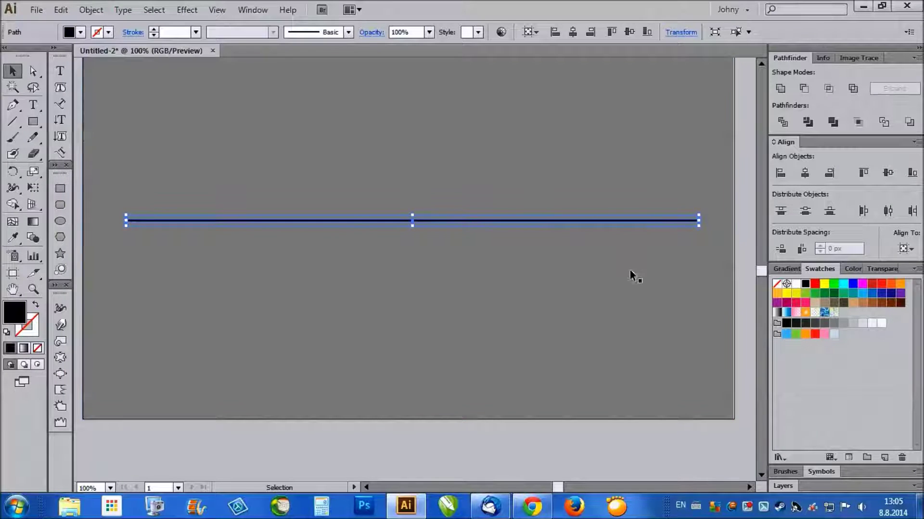
pyautogui.keyDown('alt'); pyautogui.scroll(-1, 426, 250); pyautogui.keyUp('alt')
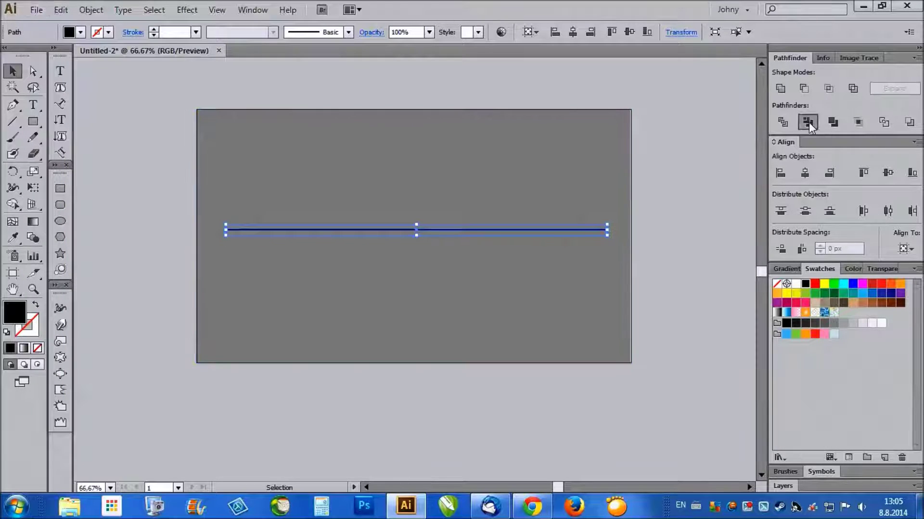
pyautogui.click(805, 172)
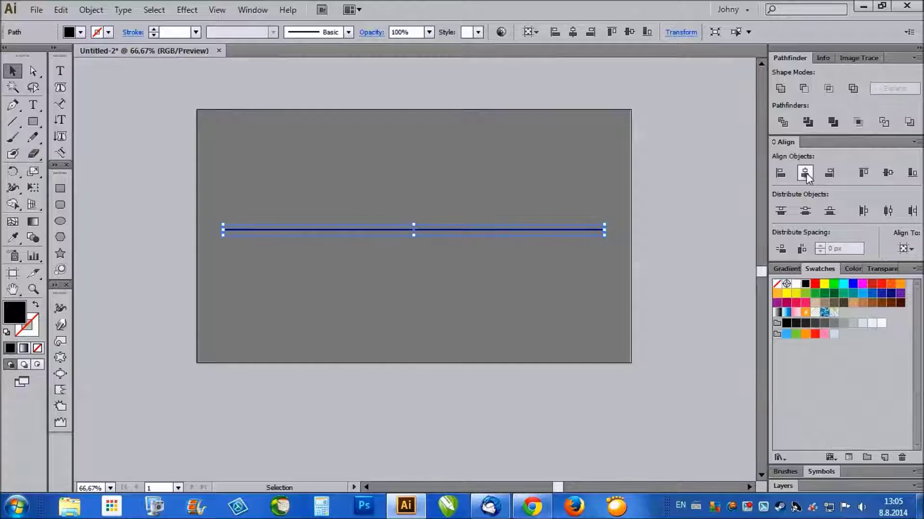
pyautogui.click(887, 173)
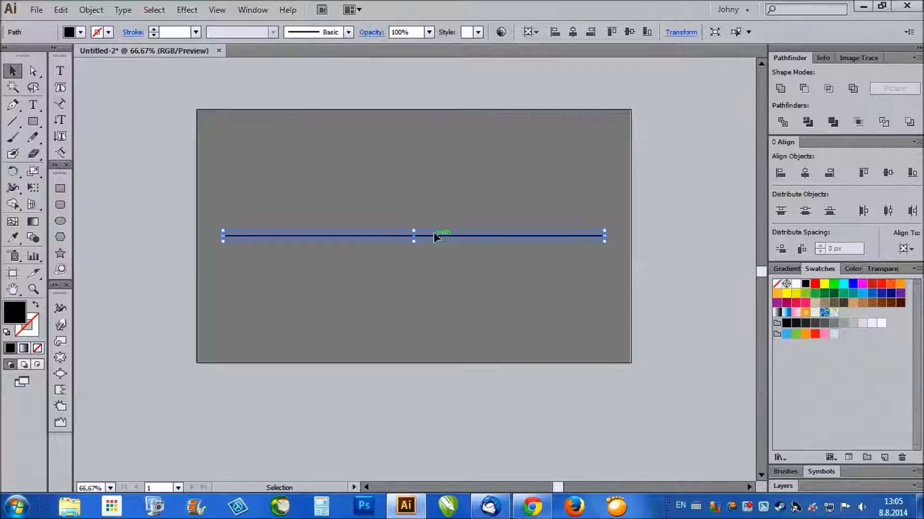
pyautogui.scroll(2, 409, 237)
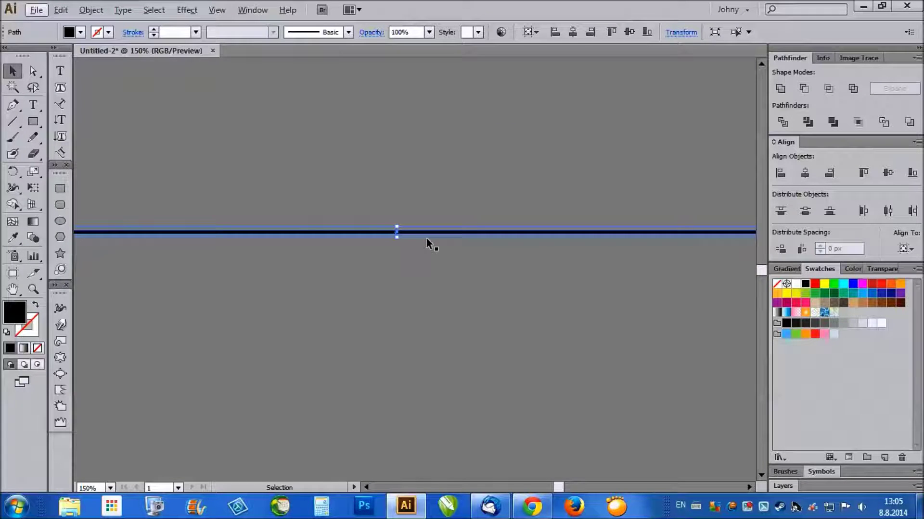
# Apply a gradient fill across the line with the Gradient tool
pyautogui.scroll(-1, 431, 244)
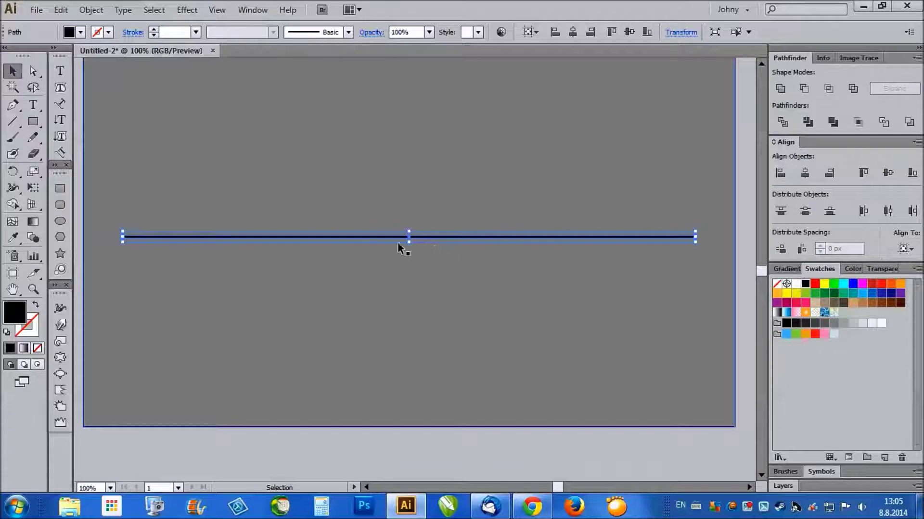
pyautogui.click(33, 223)
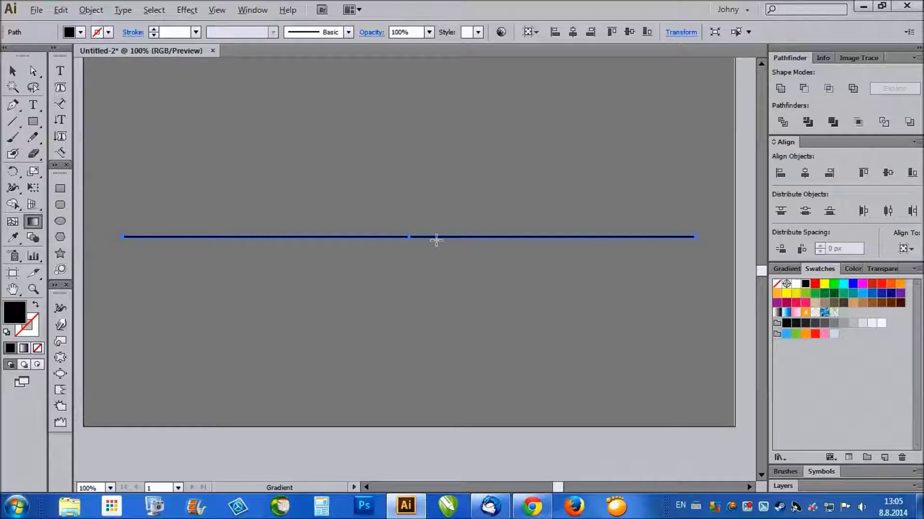
pyautogui.scroll(2, 435, 239)
pyautogui.moveTo(432, 232); pyautogui.dragTo(434, 270)
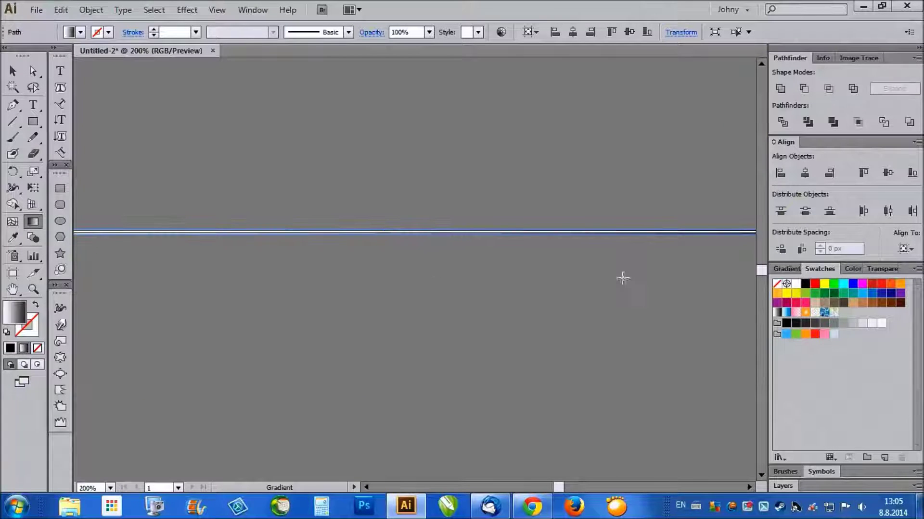
# Make the line's gradient radial, re-center it, and reverse it so the center is dark
pyautogui.click(787, 268)
pyautogui.click(861, 285)
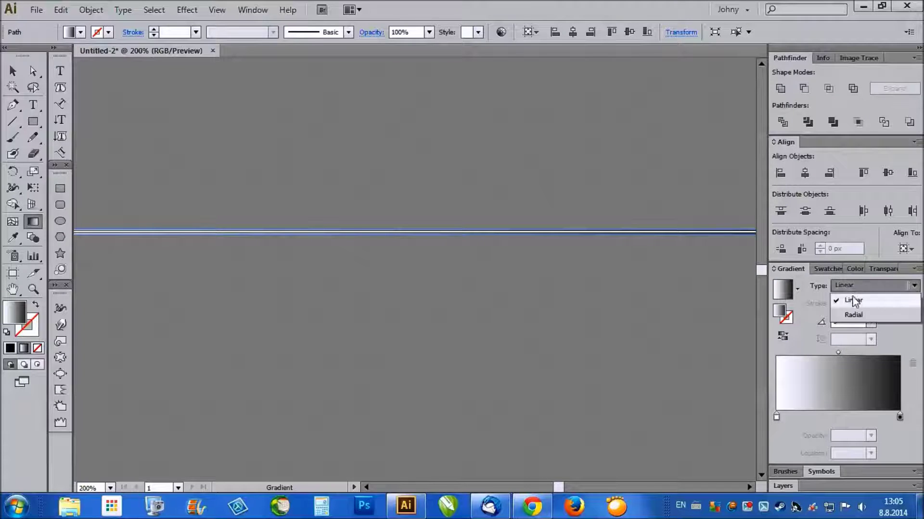
pyautogui.click(852, 315)
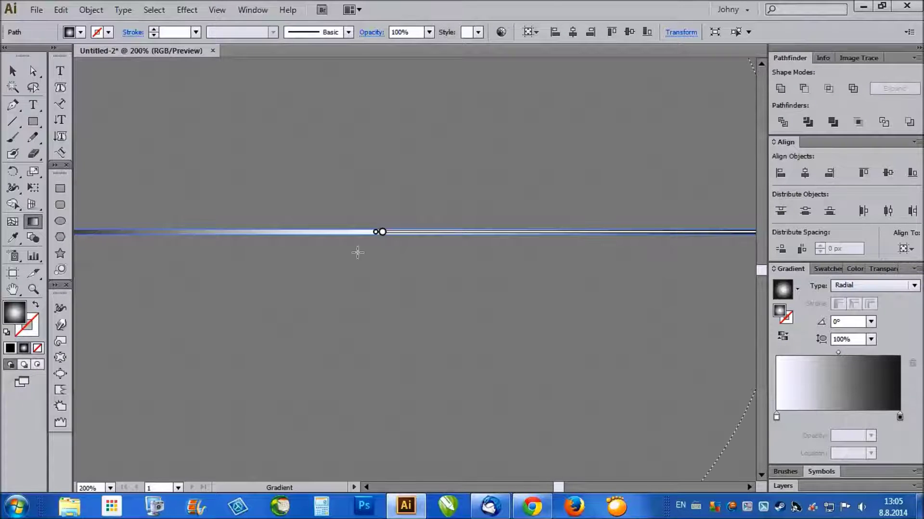
pyautogui.moveTo(357, 253)
pyautogui.mouseDown()
pyautogui.moveTo(336, 247)
pyautogui.moveTo(345, 240)
pyautogui.mouseUp()
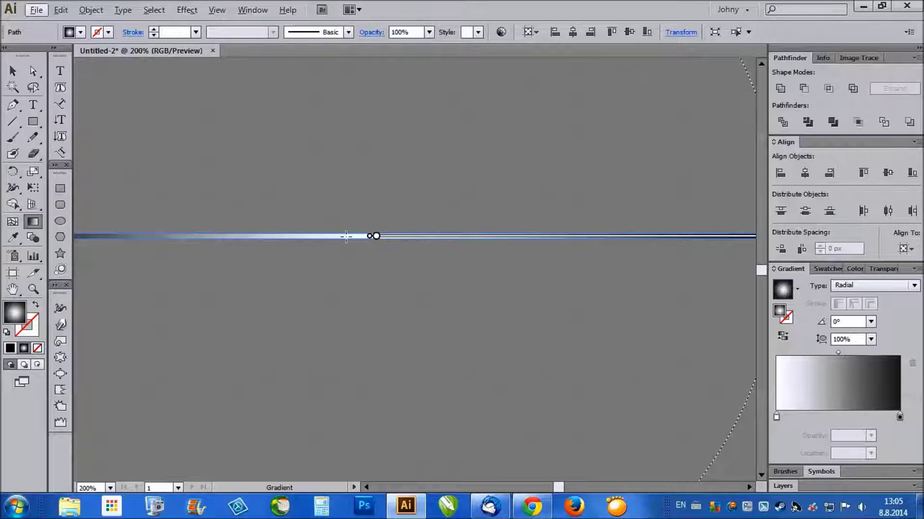
pyautogui.scroll(-1, 399, 238)
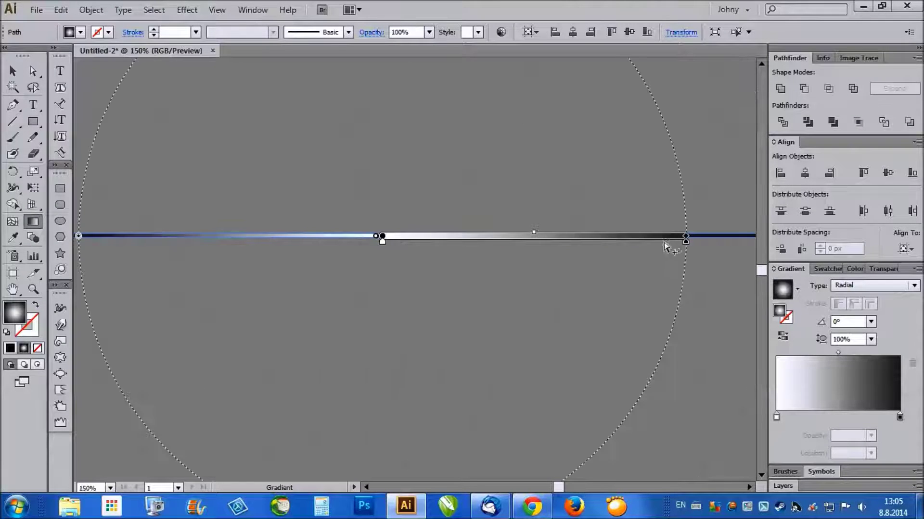
pyautogui.scroll(-2, 578, 255)
pyautogui.scroll(2, 462, 262)
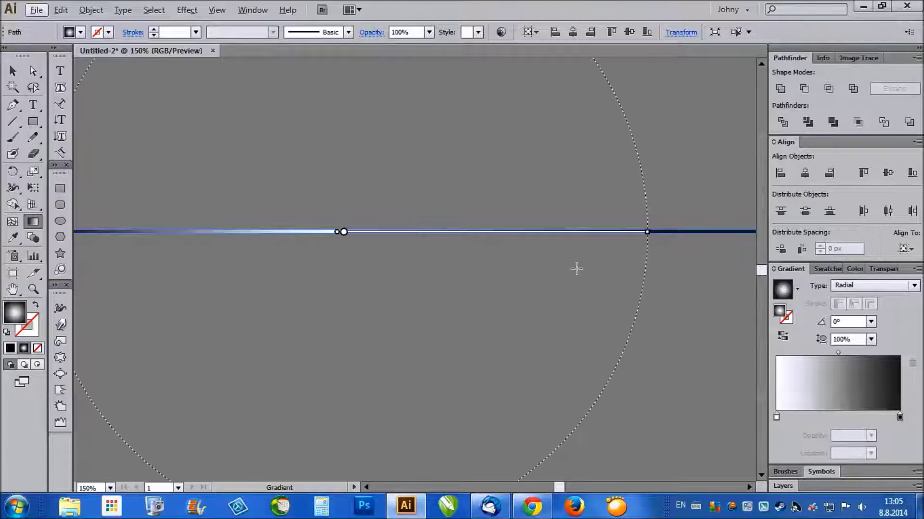
pyautogui.click(783, 337)
# Set the gradient's left stop to pure black
pyautogui.scroll(-1, 369, 257)
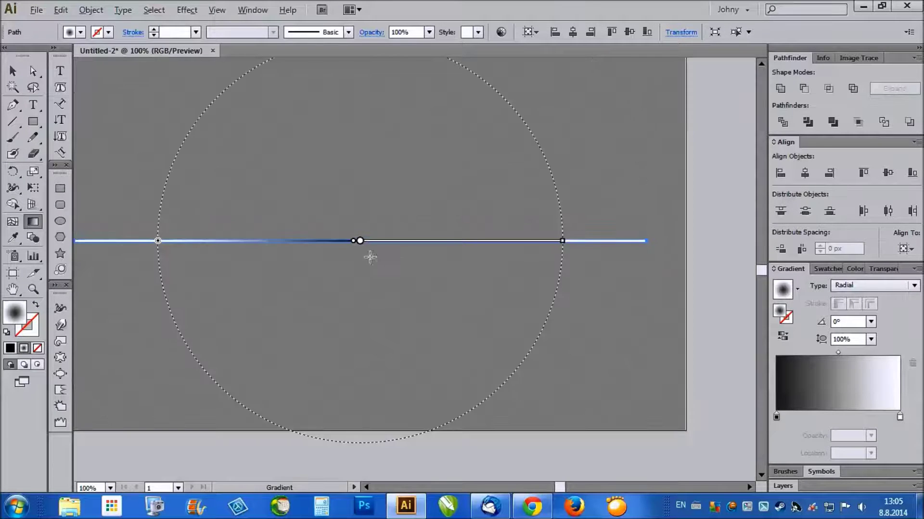
pyautogui.scroll(2, 373, 242)
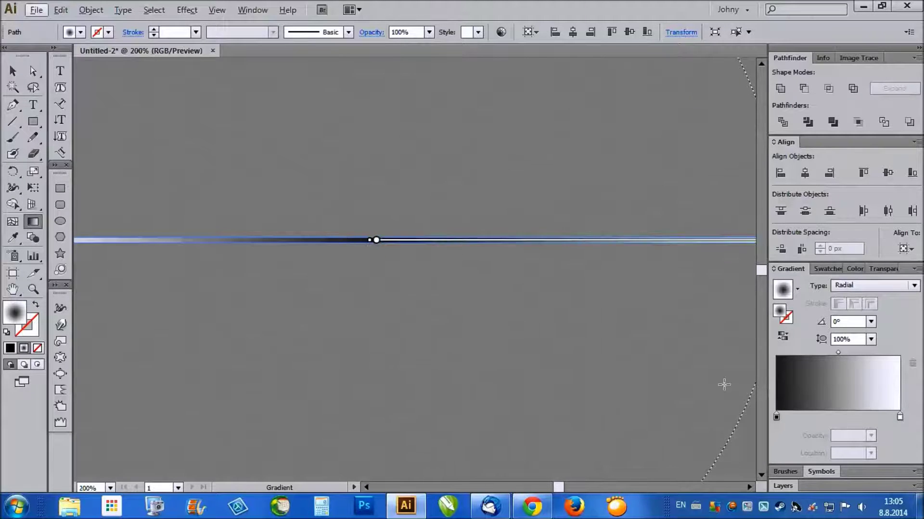
pyautogui.click(776, 416)
pyautogui.doubleClick(777, 417)
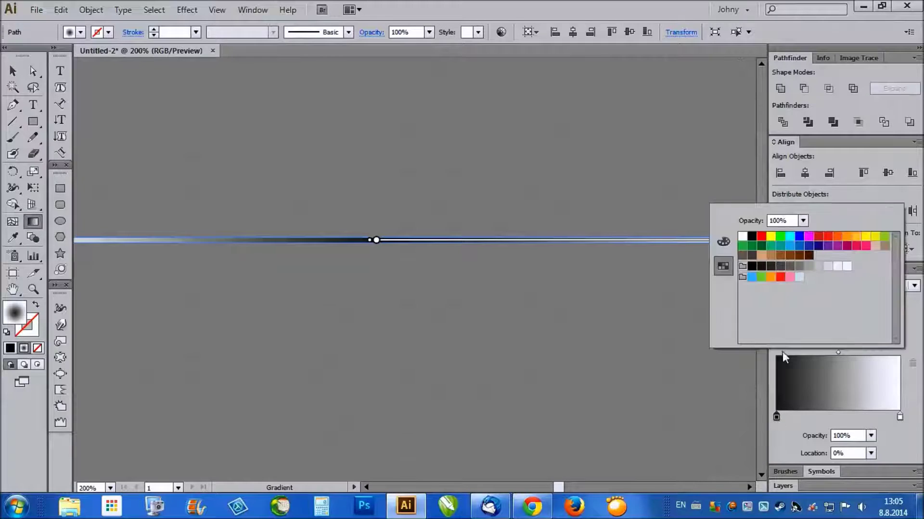
pyautogui.click(752, 239)
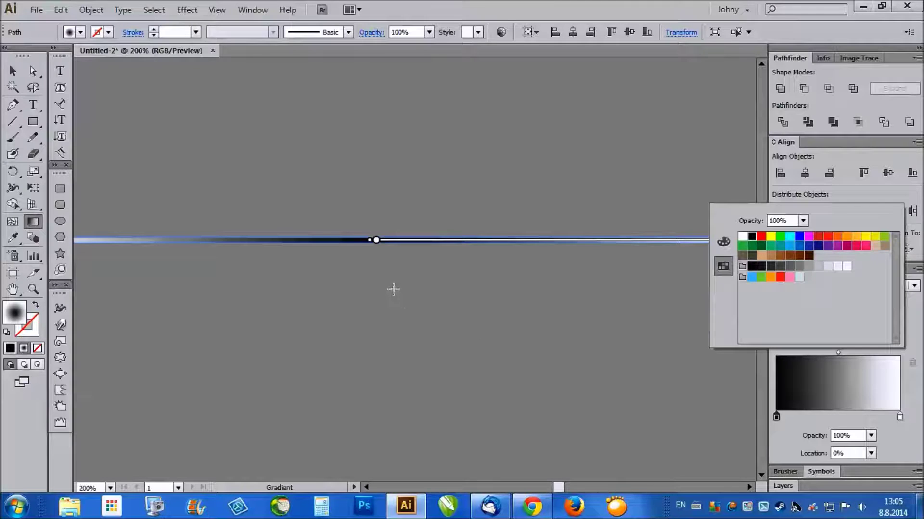
pyautogui.click(907, 423)
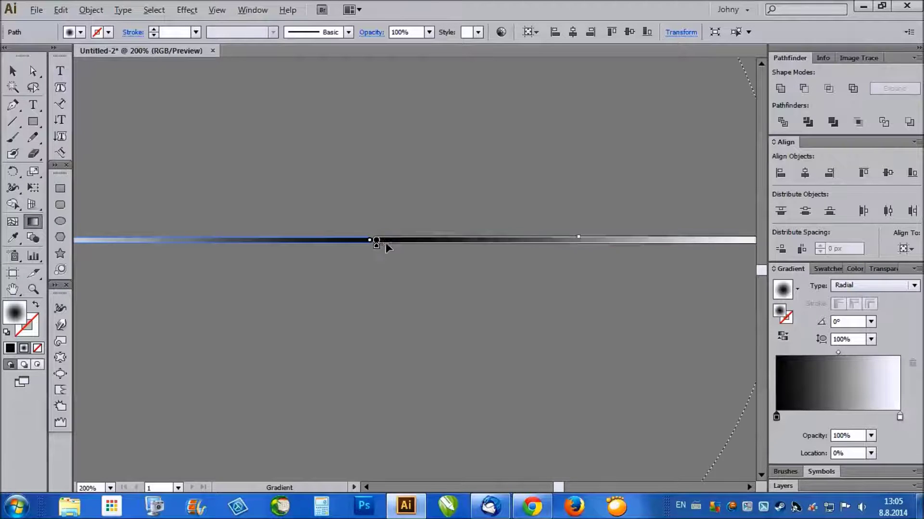
# Set the gradient's right stop to a gray matching the background, then deselect
pyautogui.scroll(-2, 384, 243)
pyautogui.scroll(2, 667, 241)
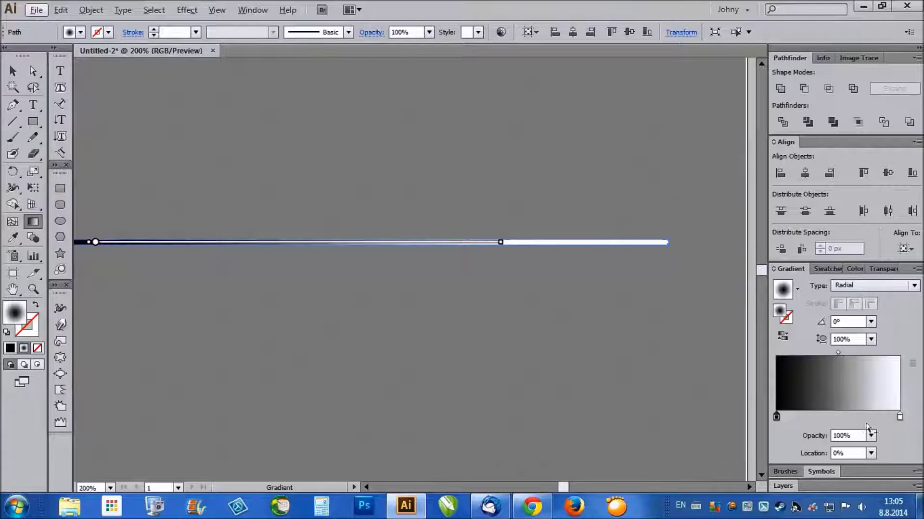
pyautogui.click(900, 416)
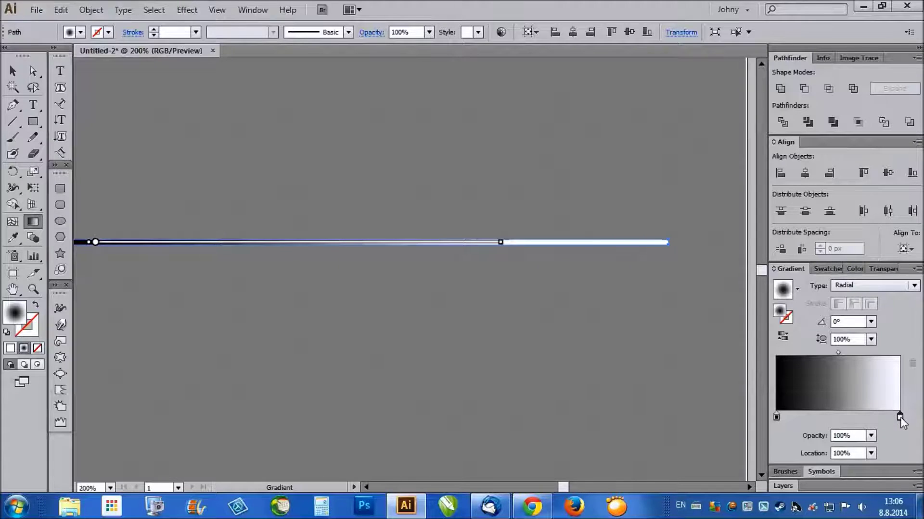
pyautogui.doubleClick(900, 418)
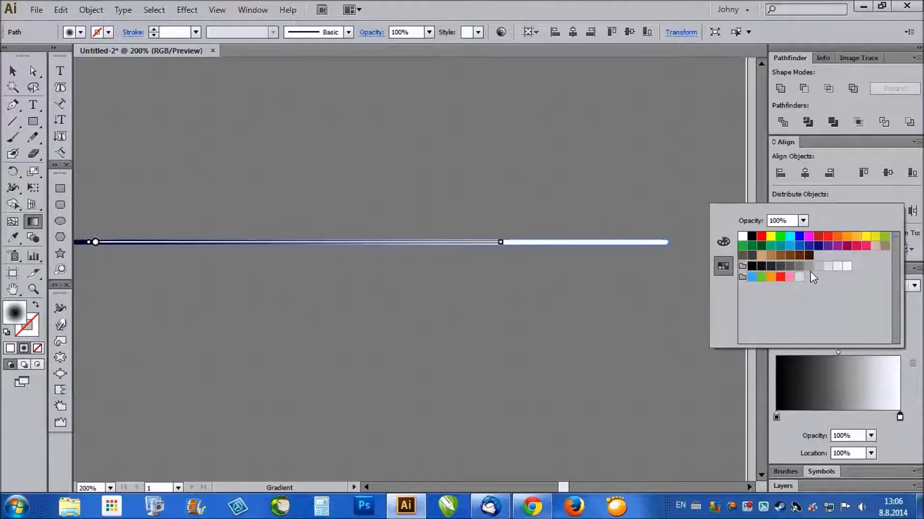
pyautogui.click(809, 267)
pyautogui.click(799, 267)
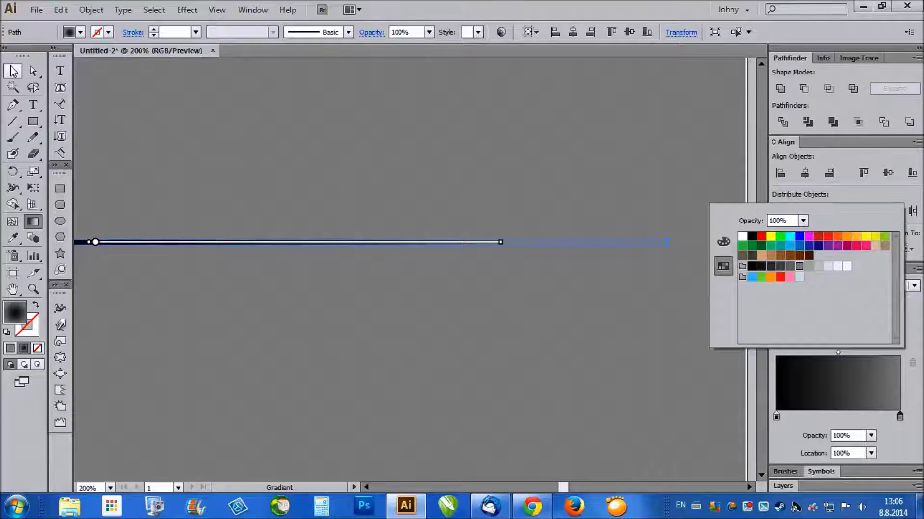
pyautogui.click(12, 71)
pyautogui.click(252, 135)
# Stretch the gradient line wider to the right
pyautogui.scroll(-4, 515, 289)
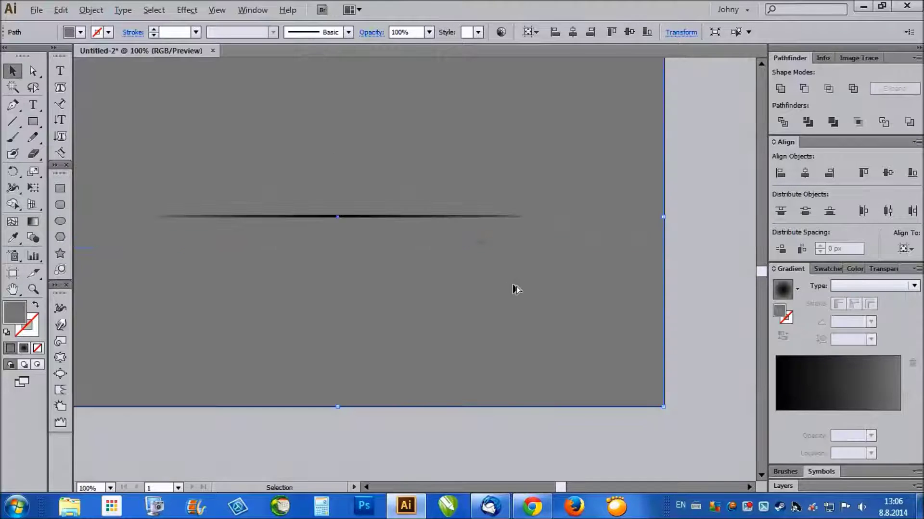
pyautogui.scroll(3, 432, 258)
pyautogui.click(448, 250)
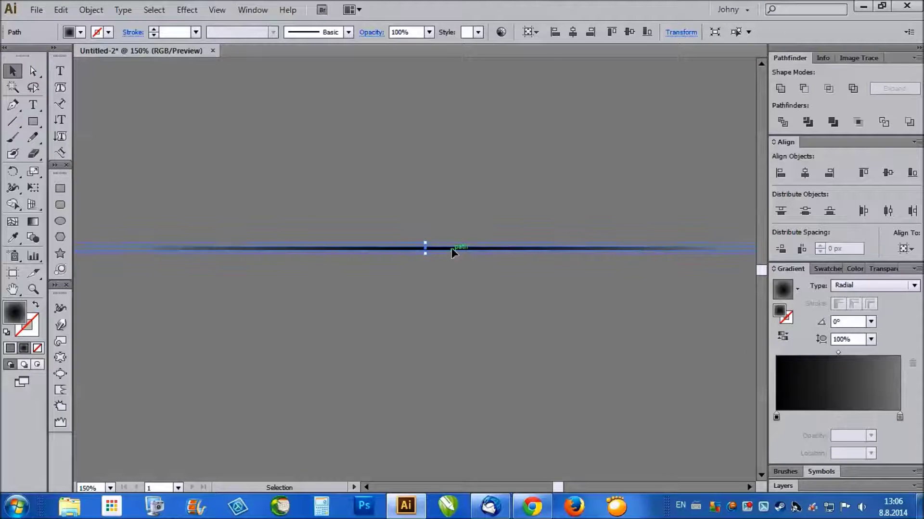
pyautogui.scroll(-2, 423, 286)
pyautogui.scroll(1, 567, 273)
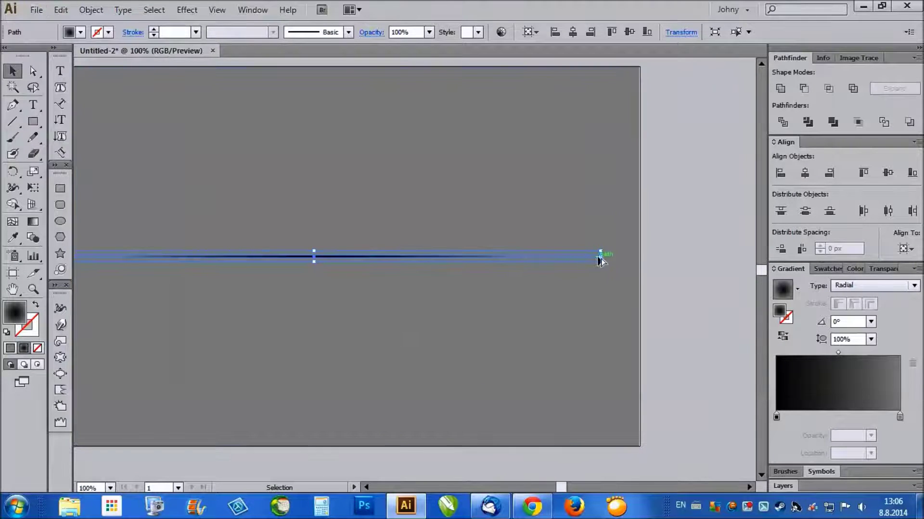
pyautogui.moveTo(601, 256); pyautogui.dragTo(639, 254)
pyautogui.click(718, 283)
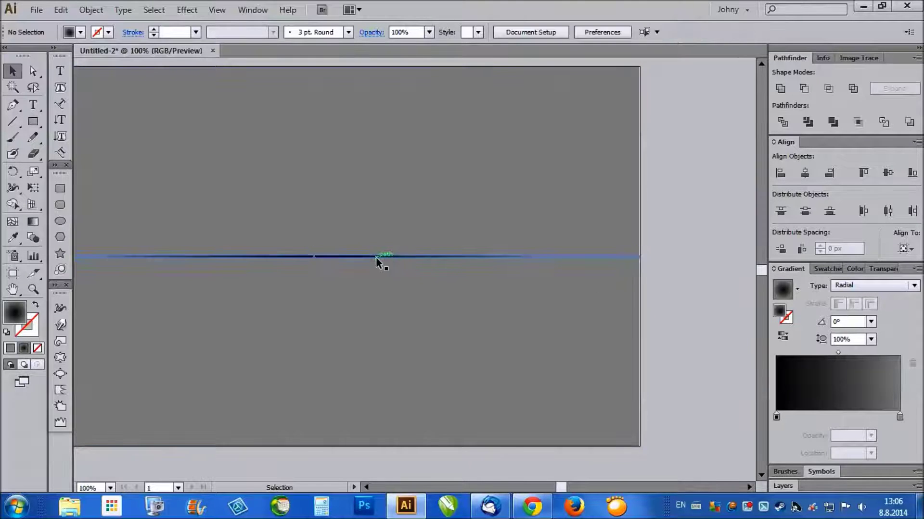
# Set the gradient's right stop to 40% opacity and fit the artboard in the window
pyautogui.click(380, 256)
pyautogui.click(900, 417)
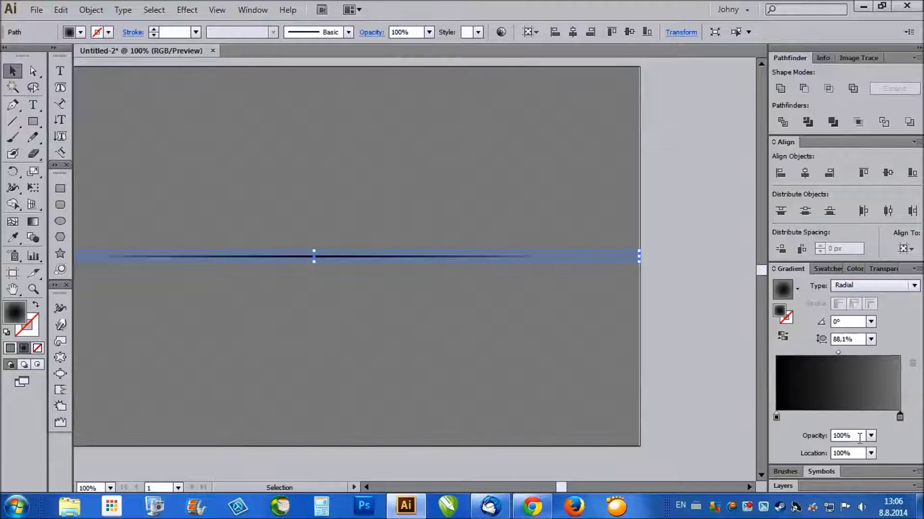
pyautogui.click(871, 435)
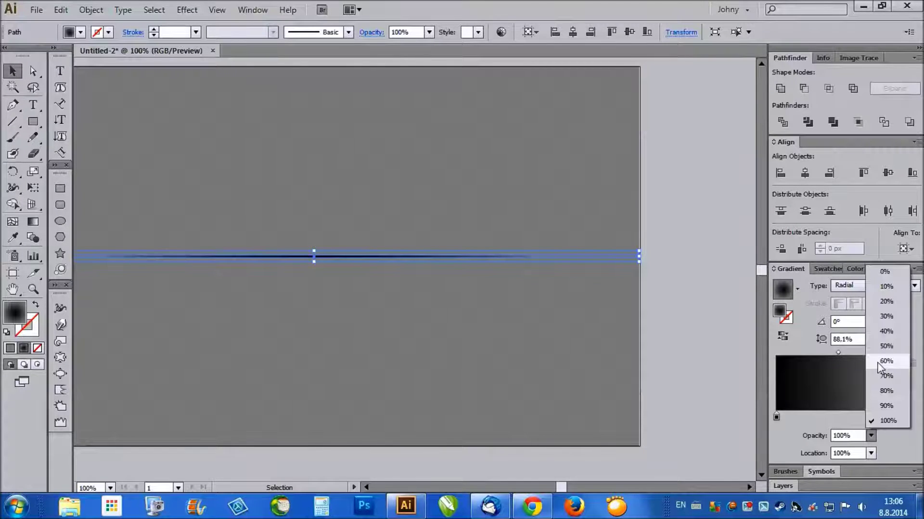
pyautogui.click(884, 331)
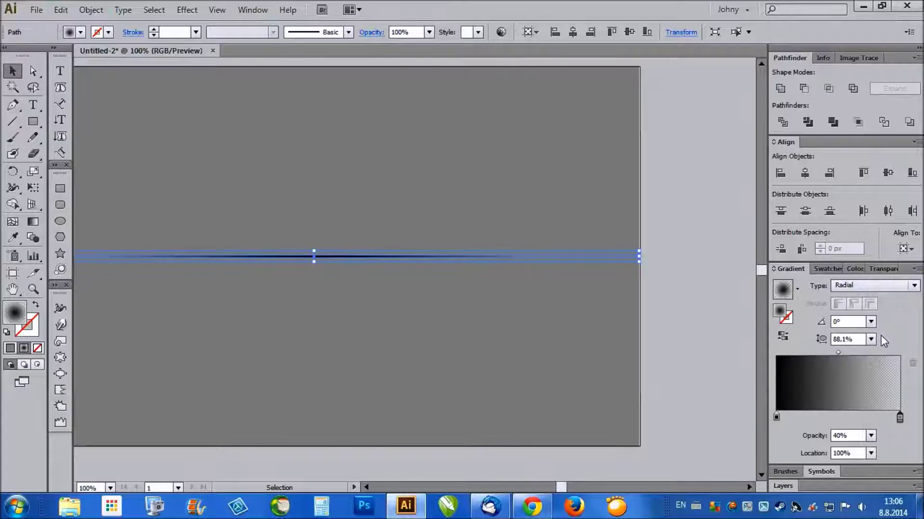
pyautogui.click(691, 328)
pyautogui.hotkey('ctrl', '1')
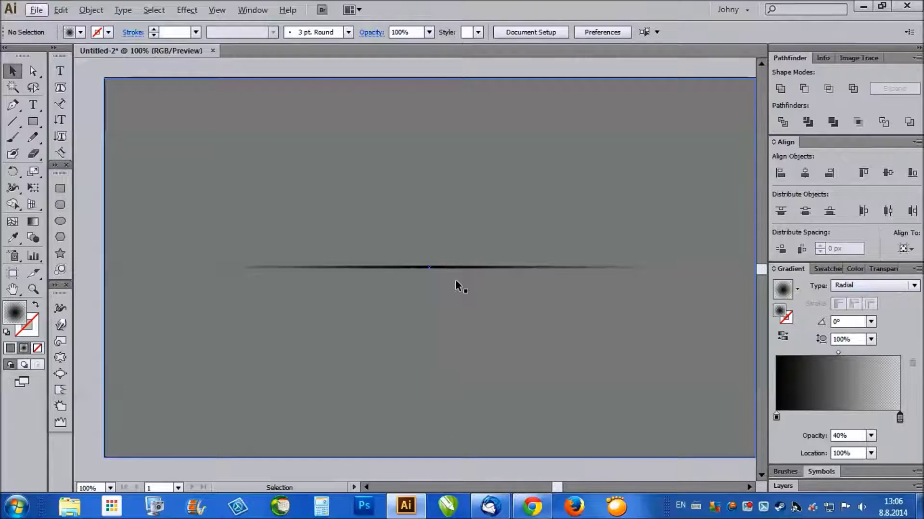
# Alt-drag a copy of the dark gradient line about 4 px below the original
pyautogui.hotkey('ctrl', '+')
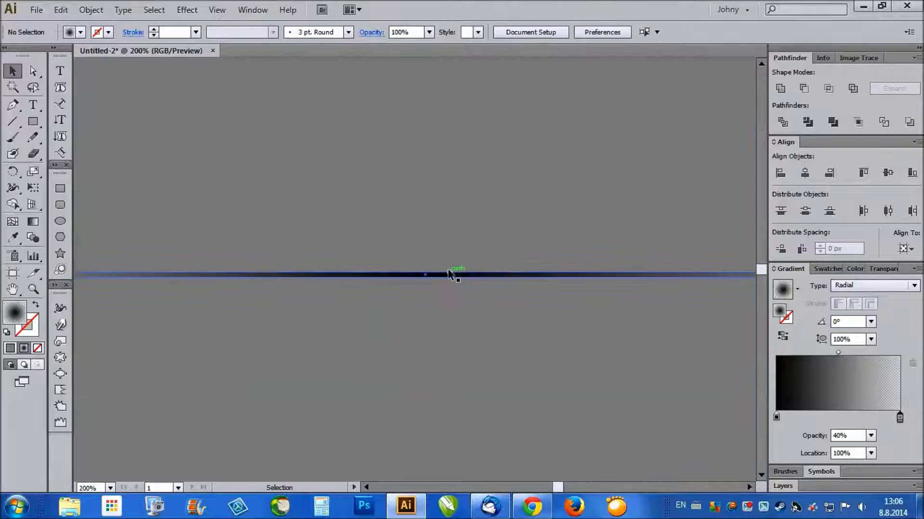
pyautogui.scroll(3, 449, 274)
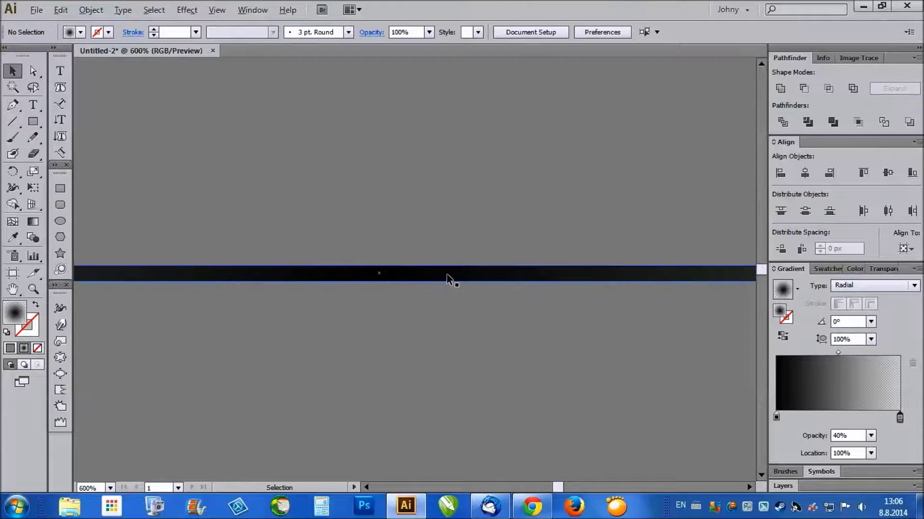
pyautogui.click(412, 276)
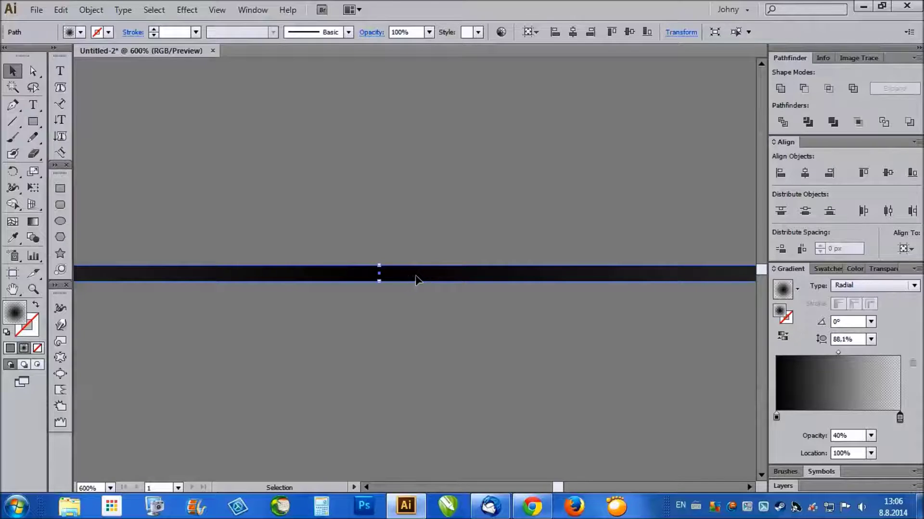
pyautogui.scroll(-2, 452, 247)
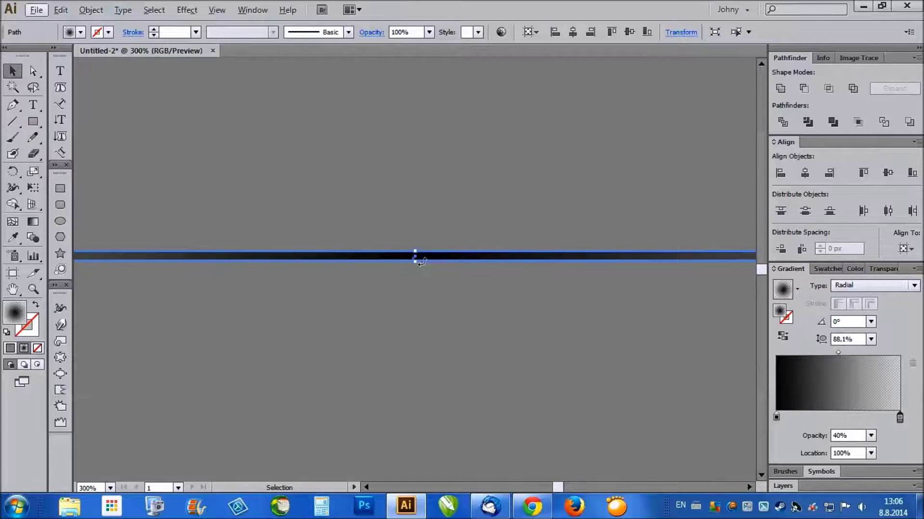
pyautogui.scroll(2, 421, 261)
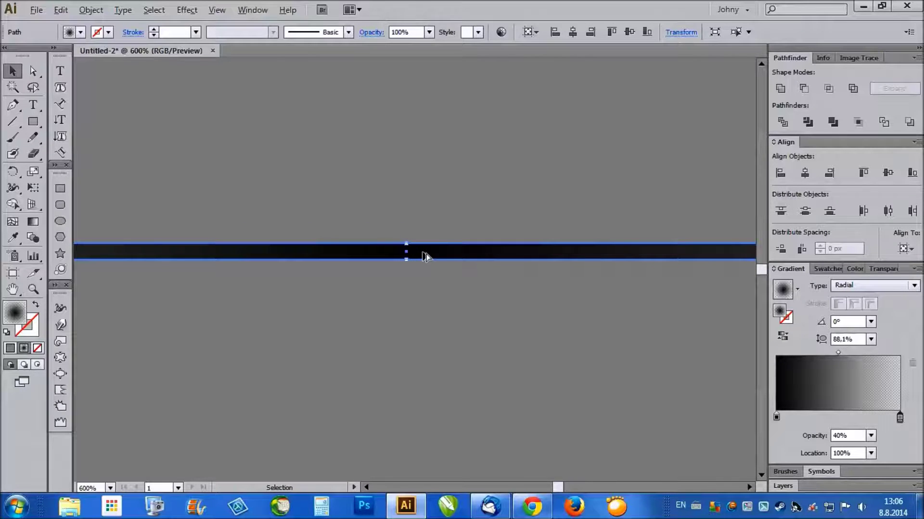
pyautogui.scroll(1, 422, 257)
pyautogui.moveTo(420, 247); pyautogui.dragTo(419, 284)
pyautogui.scroll(-3, 425, 318)
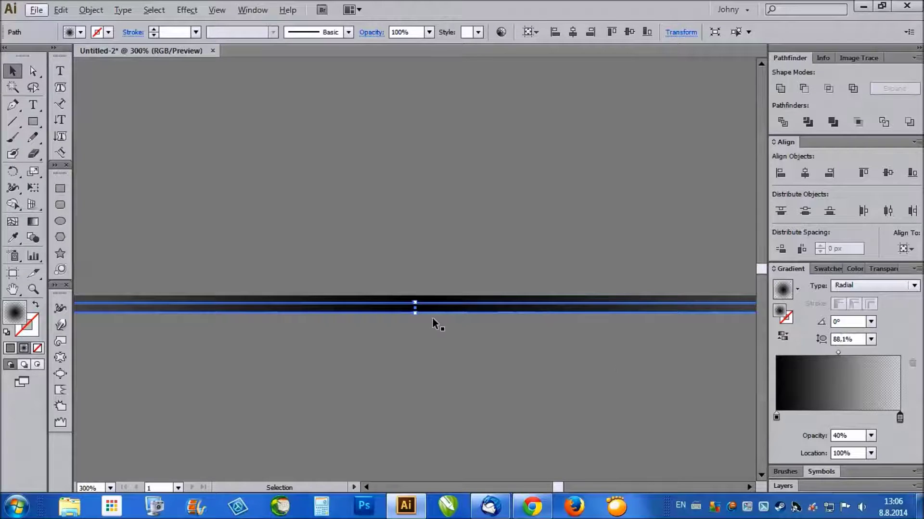
pyautogui.click(776, 419)
# Change the copy's left gradient stop to a light grey
pyautogui.doubleClick(775, 419)
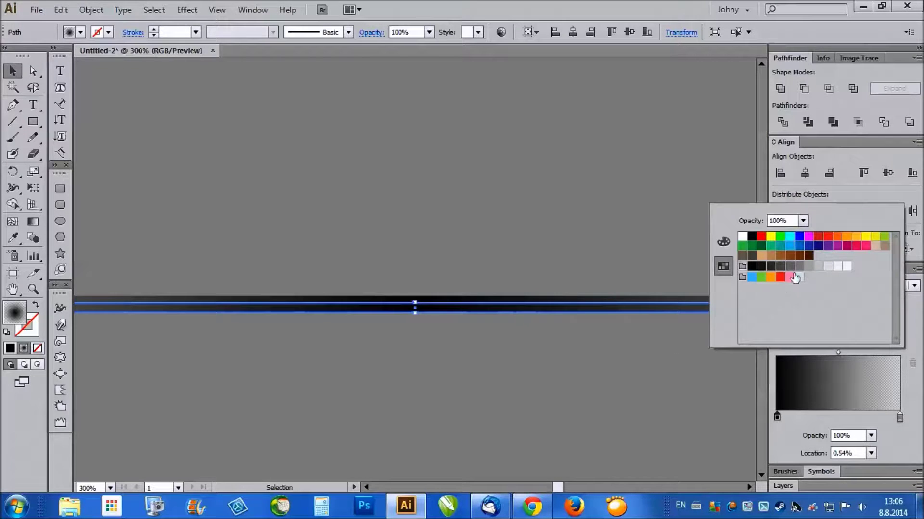
pyautogui.click(791, 267)
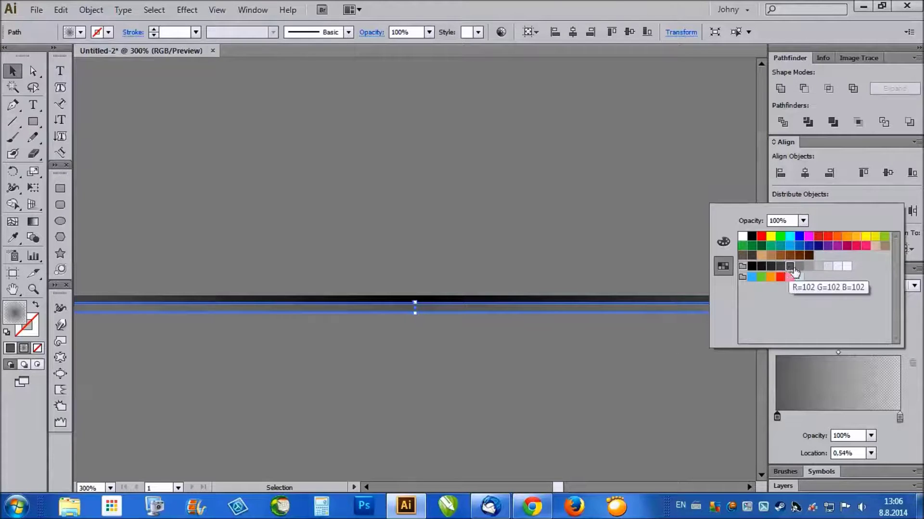
pyautogui.click(800, 267)
pyautogui.click(808, 267)
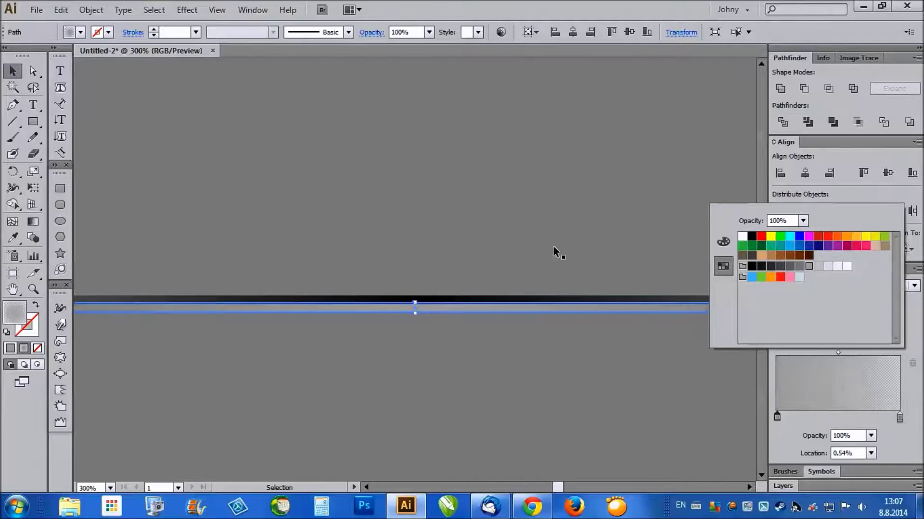
# Set the copy's right gradient stop to the lightest grey with reduced opacity
pyautogui.click(899, 417)
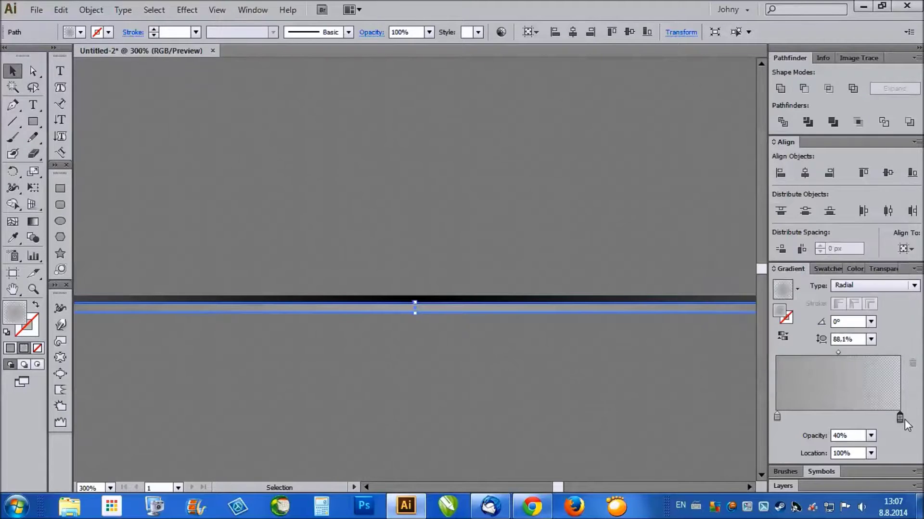
pyautogui.doubleClick(899, 417)
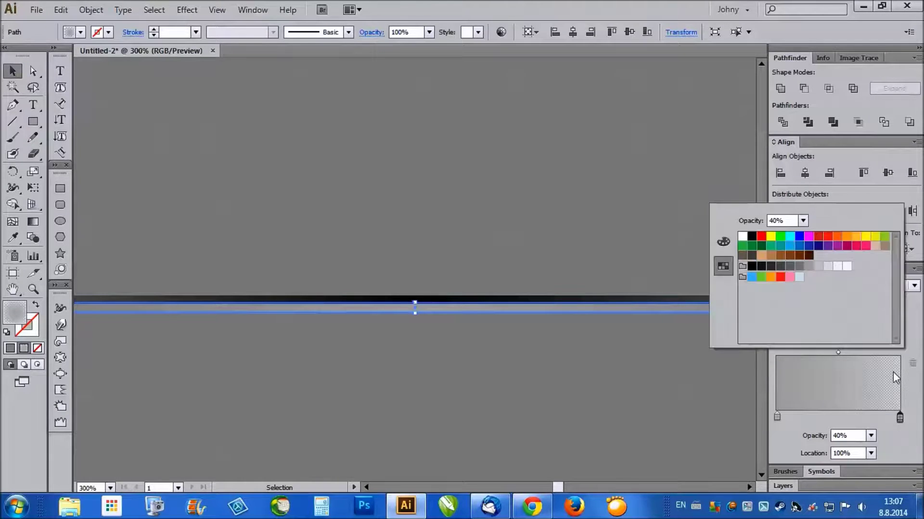
pyautogui.click(846, 267)
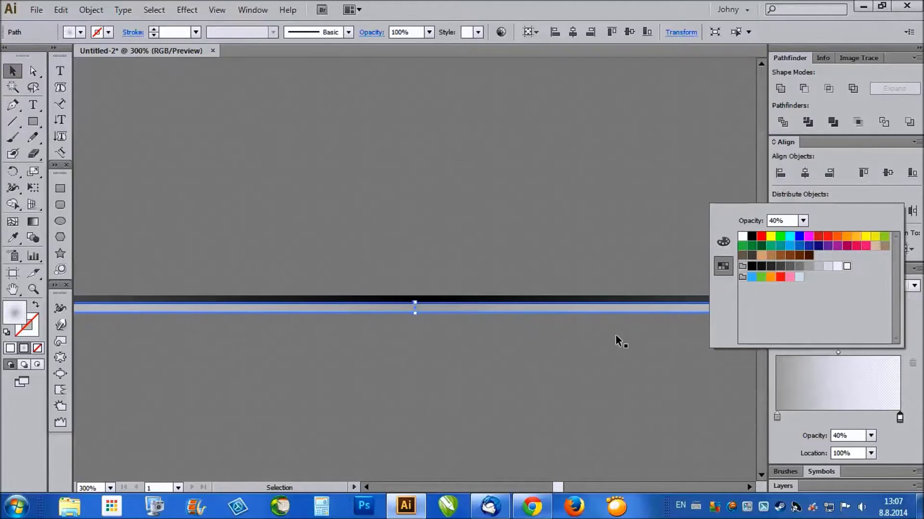
pyautogui.click(872, 437)
pyautogui.click(872, 437)
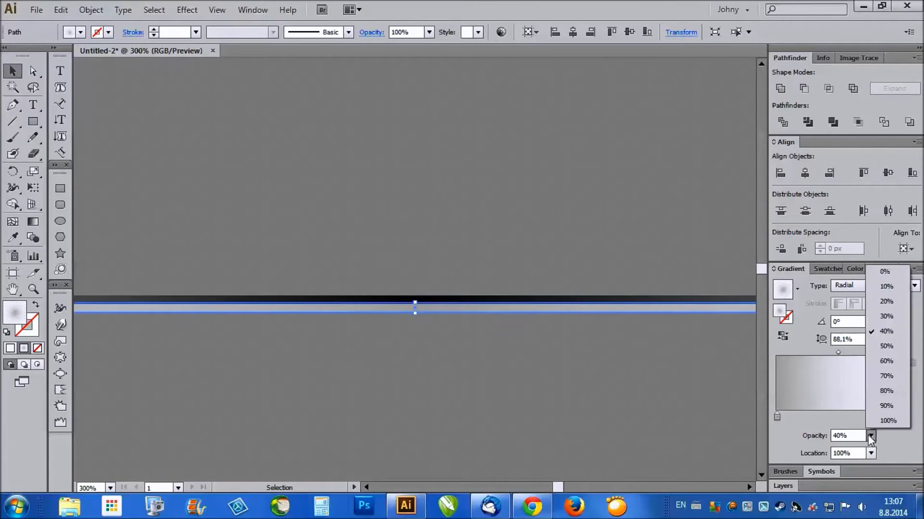
pyautogui.click(882, 305)
pyautogui.click(559, 379)
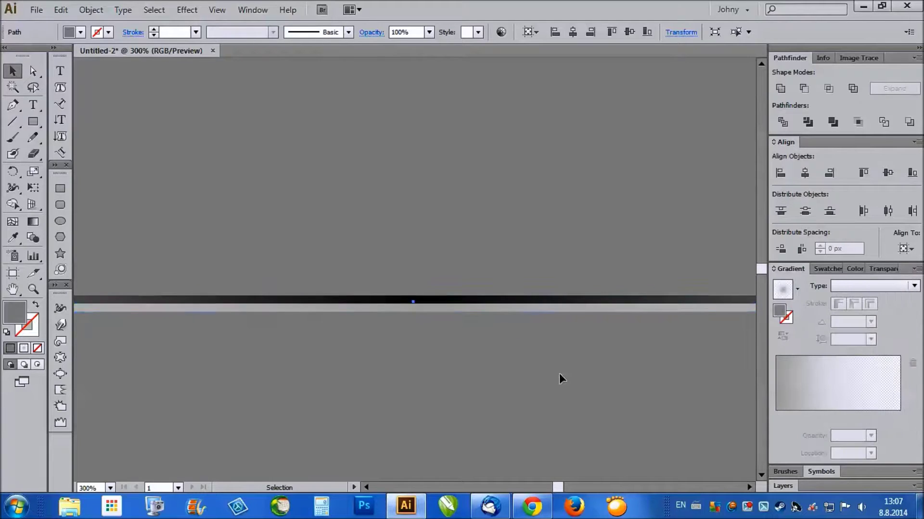
pyautogui.scroll(-4, 561, 377)
pyautogui.click(263, 330)
# Set the light grey line's right gradient stop to 0% opacity
pyautogui.scroll(1, 607, 378)
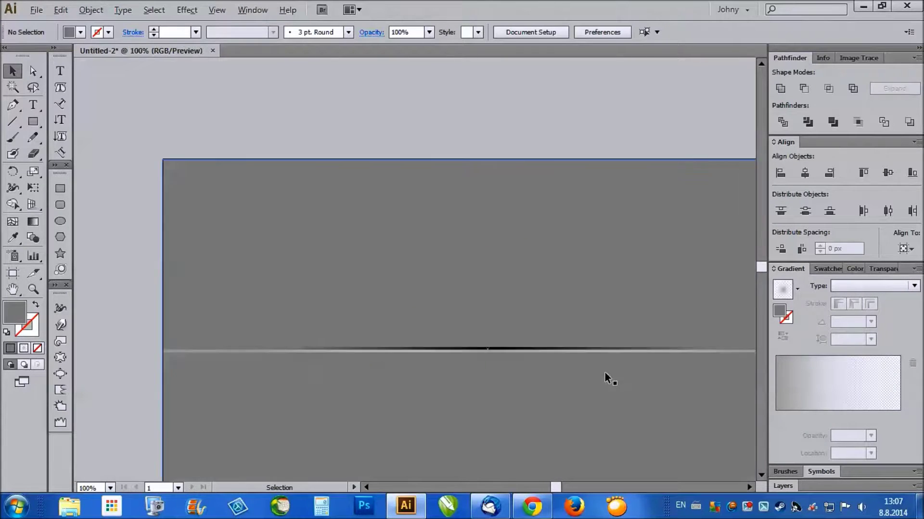
pyautogui.click(552, 349)
pyautogui.scroll(-1, 334, 337)
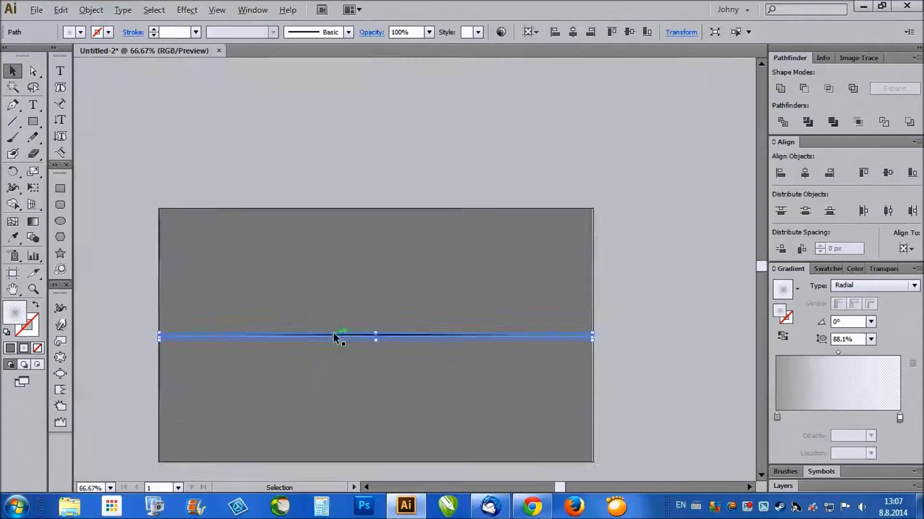
pyautogui.scroll(-1, 333, 337)
pyautogui.click(157, 340)
pyautogui.scroll(1, 359, 351)
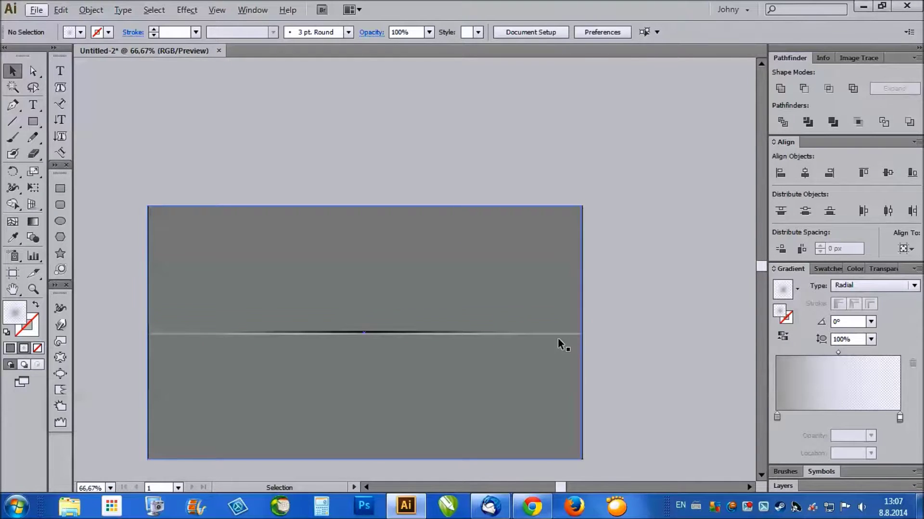
pyautogui.scroll(2, 570, 336)
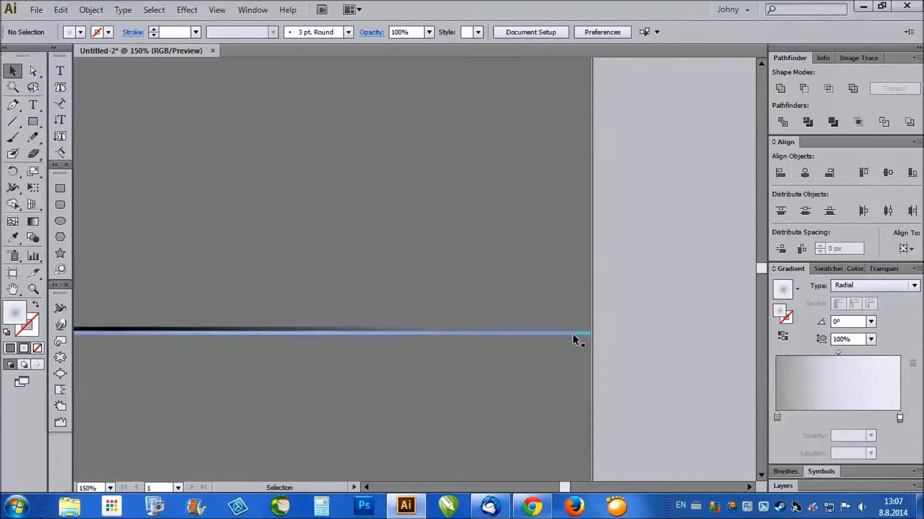
pyautogui.click(266, 333)
pyautogui.click(899, 417)
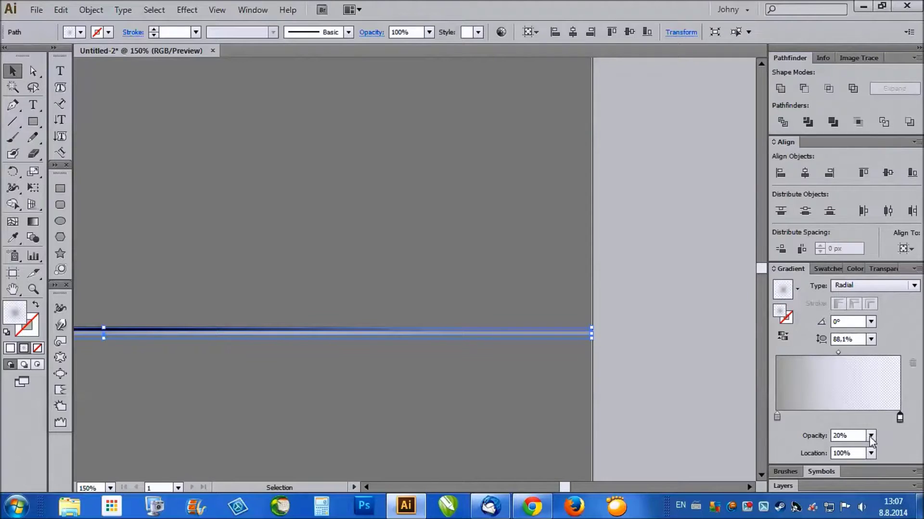
pyautogui.click(871, 436)
pyautogui.click(883, 270)
pyautogui.click(696, 368)
# Alt-drag a copy of the grey line up above the dark line
pyautogui.scroll(-2, 643, 328)
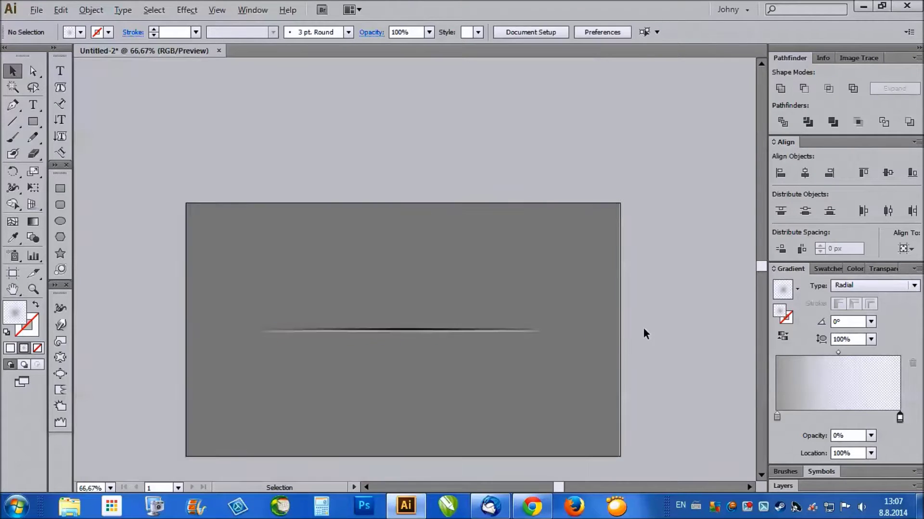
pyautogui.scroll(2, 414, 346)
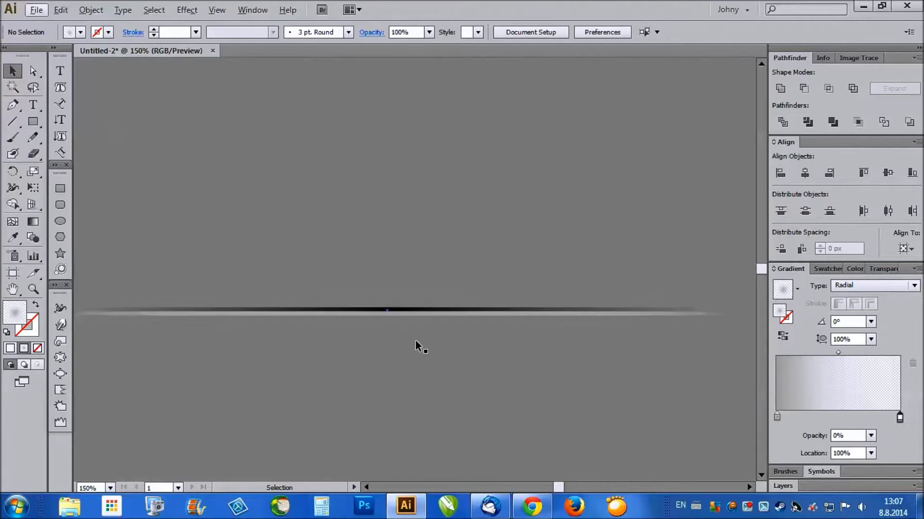
pyautogui.scroll(-1, 415, 345)
pyautogui.scroll(-2, 415, 336)
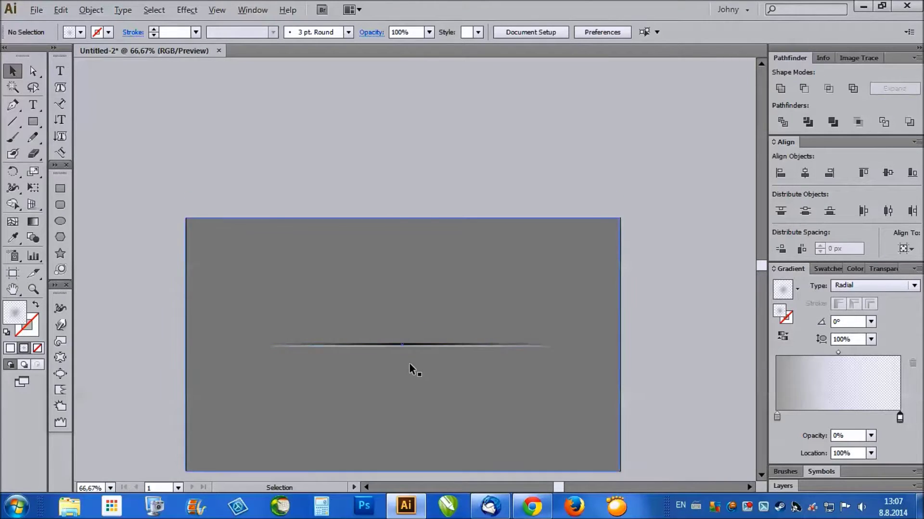
pyautogui.scroll(3, 406, 355)
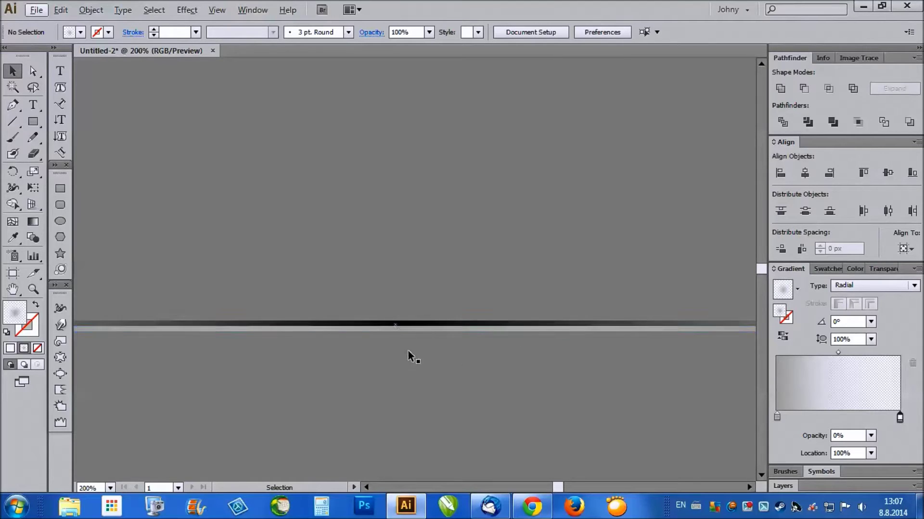
pyautogui.scroll(3, 408, 351)
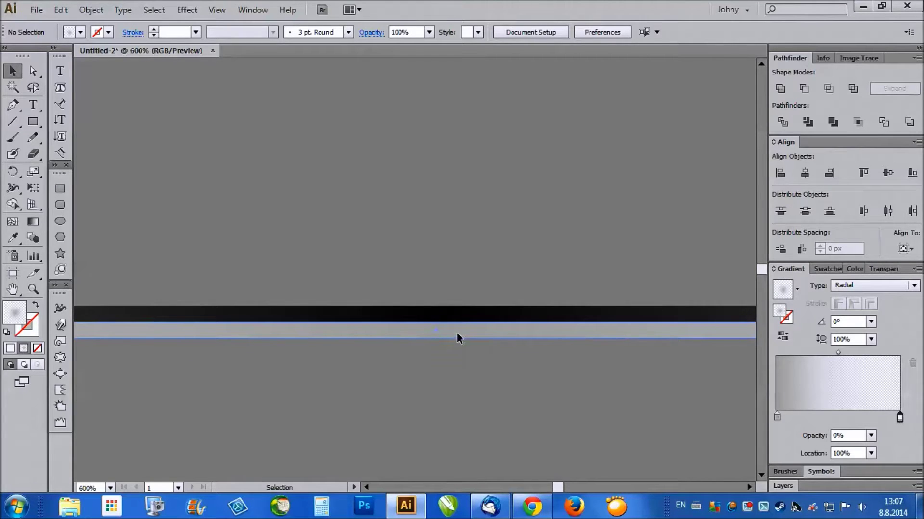
pyautogui.moveTo(457, 332); pyautogui.dragTo(457, 304)
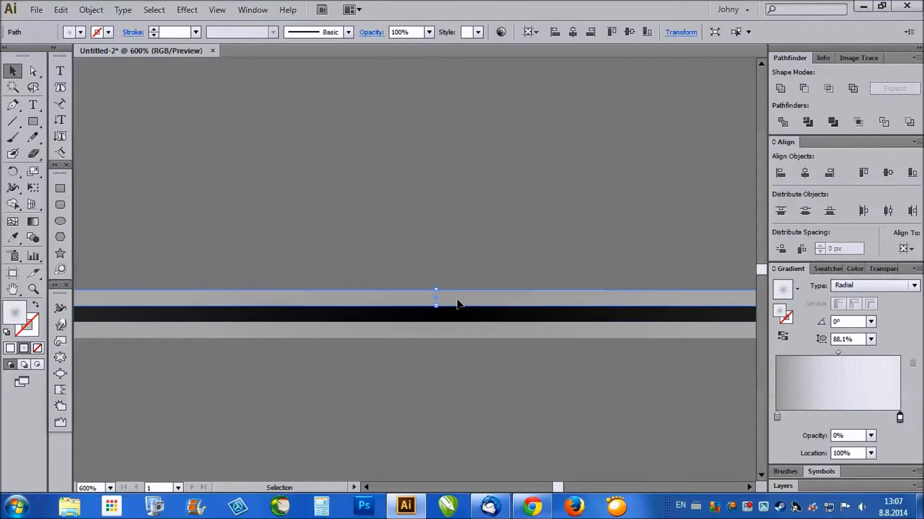
# Deselect the copy and review the finished divider at 100% and fit-to-window zoom
pyautogui.hotkey('ctrl', '0')
pyautogui.click(673, 332)
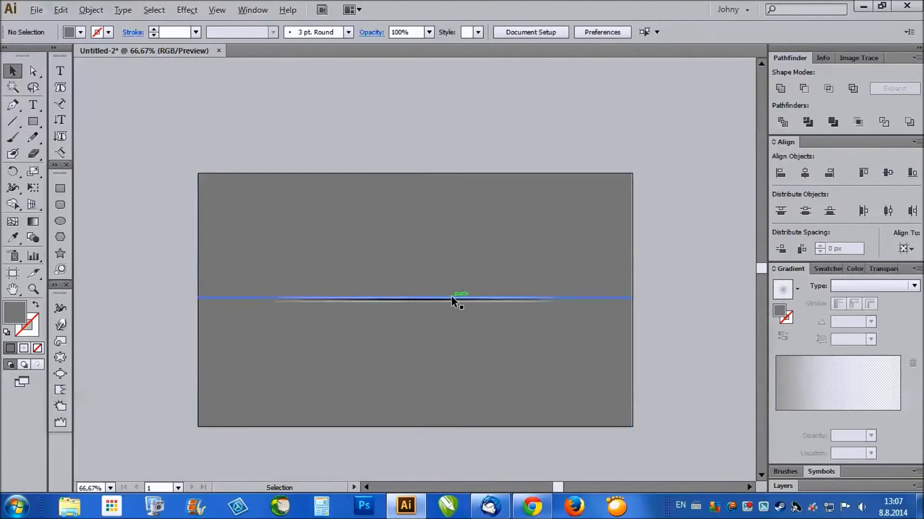
pyautogui.hotkey('ctrl', '1')
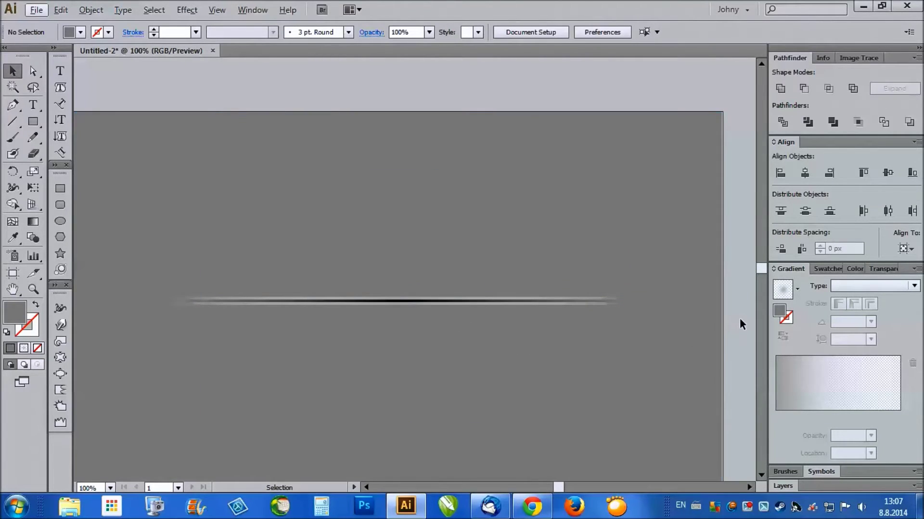
pyautogui.hotkey('ctrl', '0')
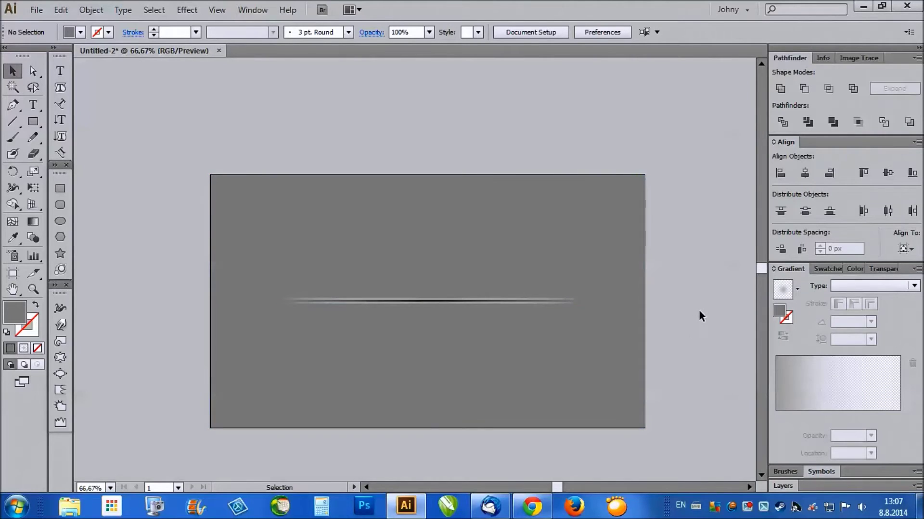